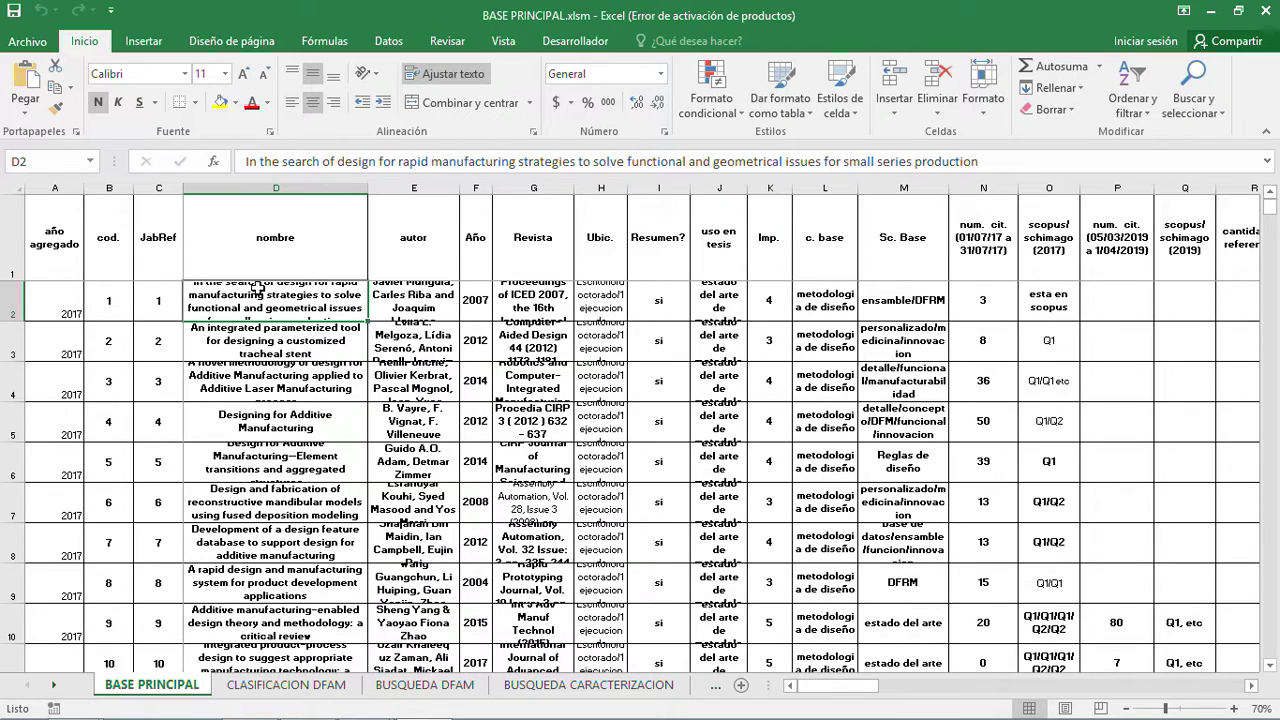
Examine the first record's general fields on the BASE PRINCIPAL sheet, from nombre across Año and Ubic. to Resumen?, uso en tesis and Imp
key(Right)
key(Right)
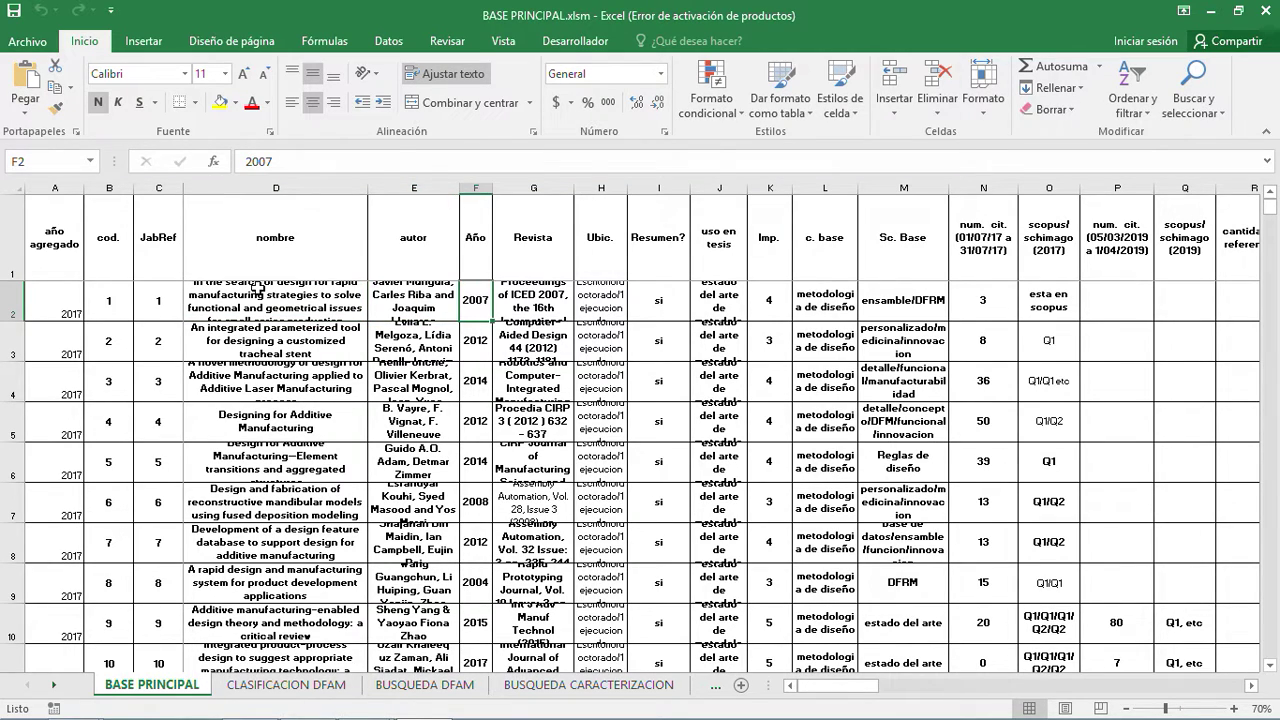
key(Right)
key(Right)
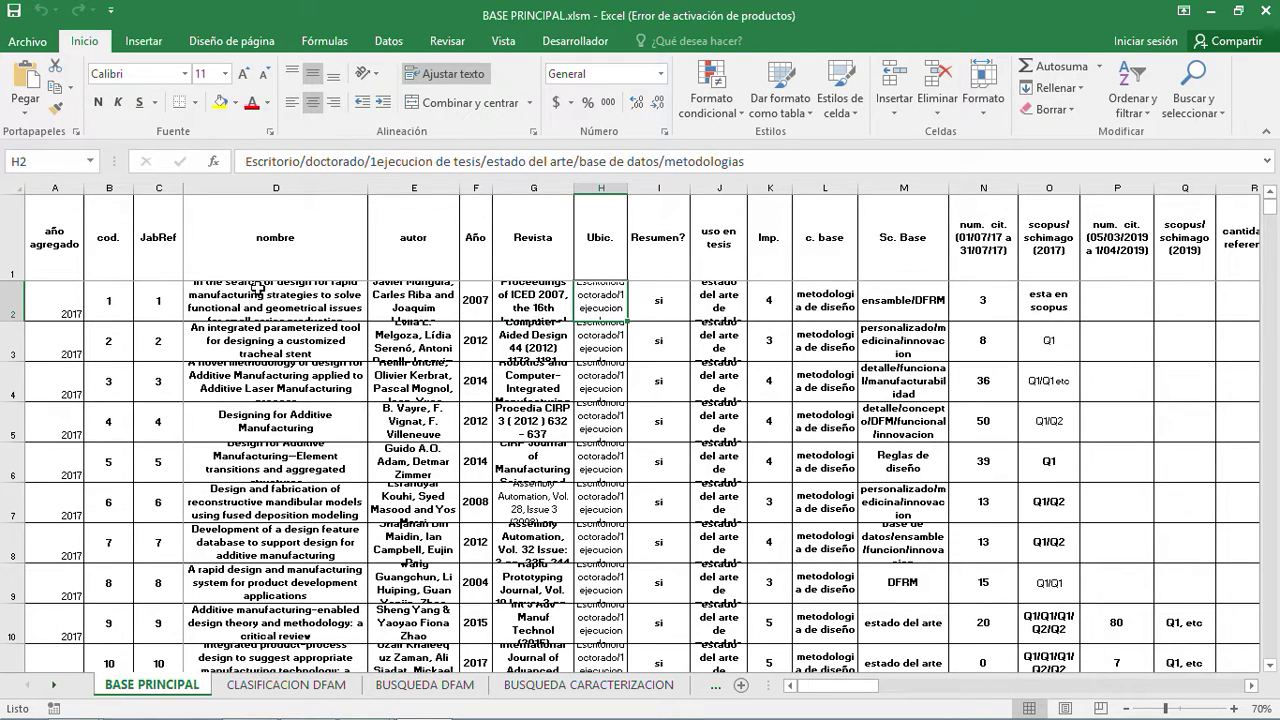
key(Right)
key(Right)
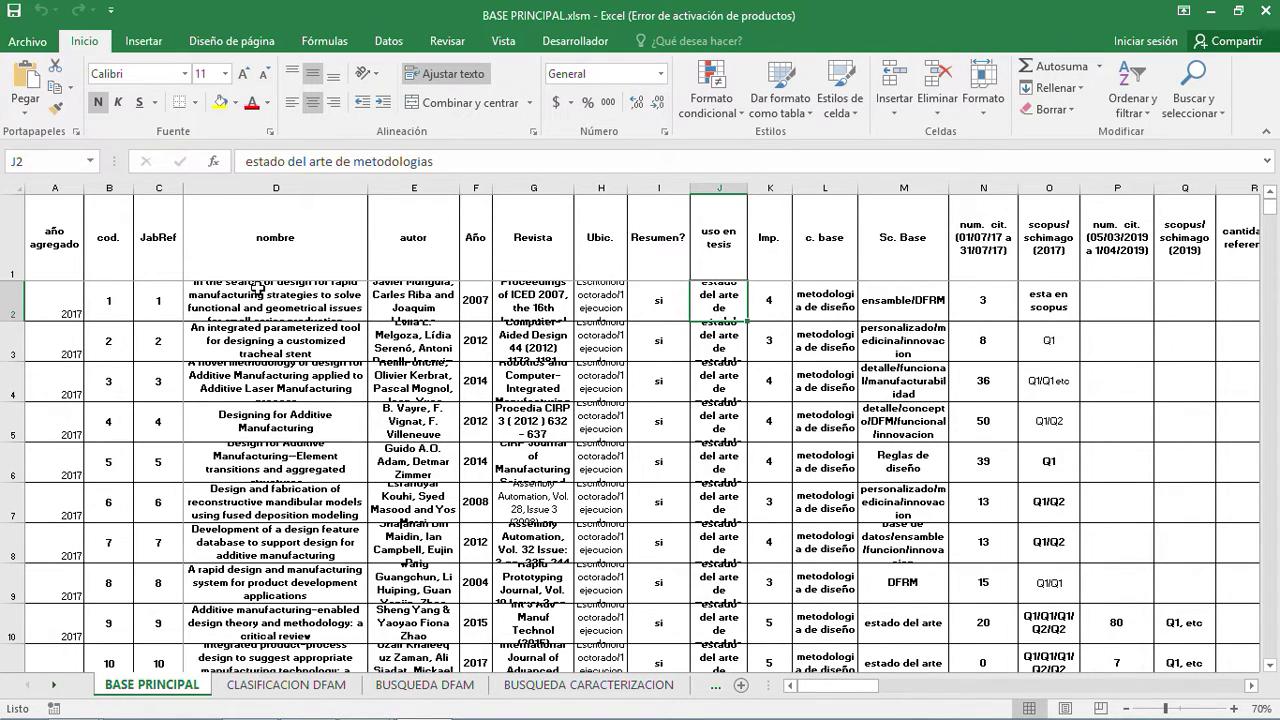
key(Left)
key(Up)
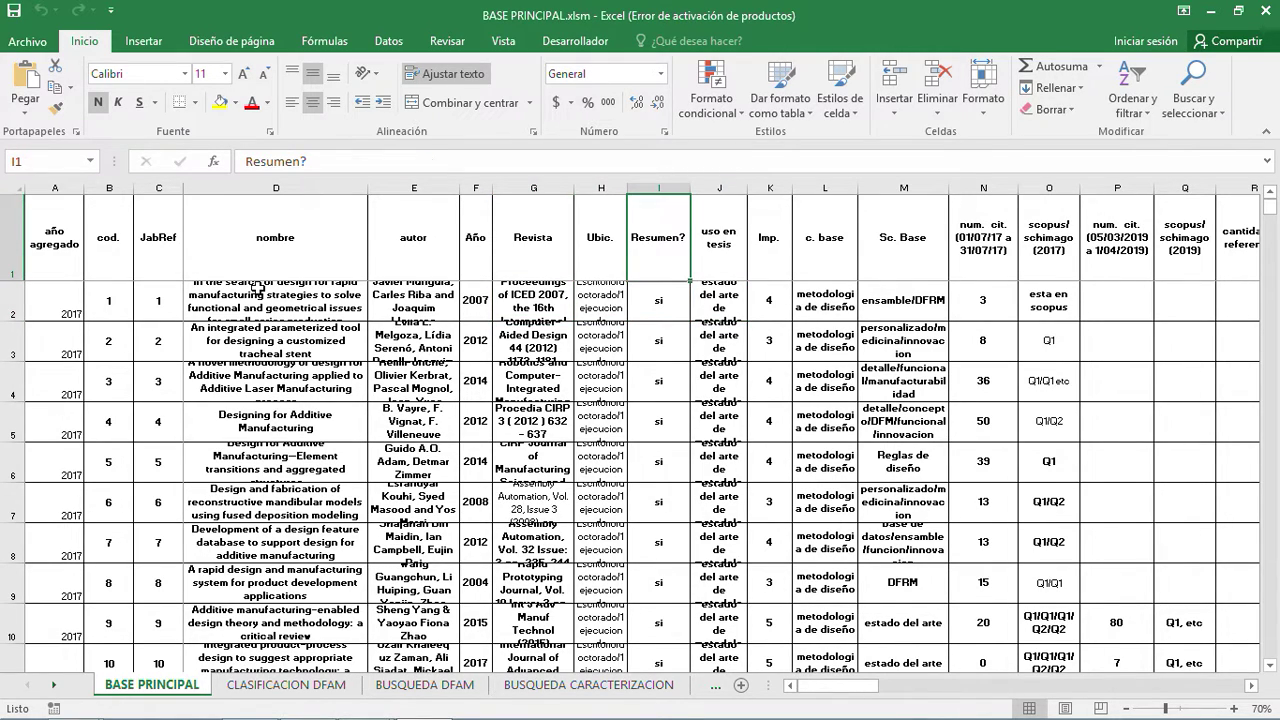
key(Right)
key(Down)
key(Right)
key(Up)
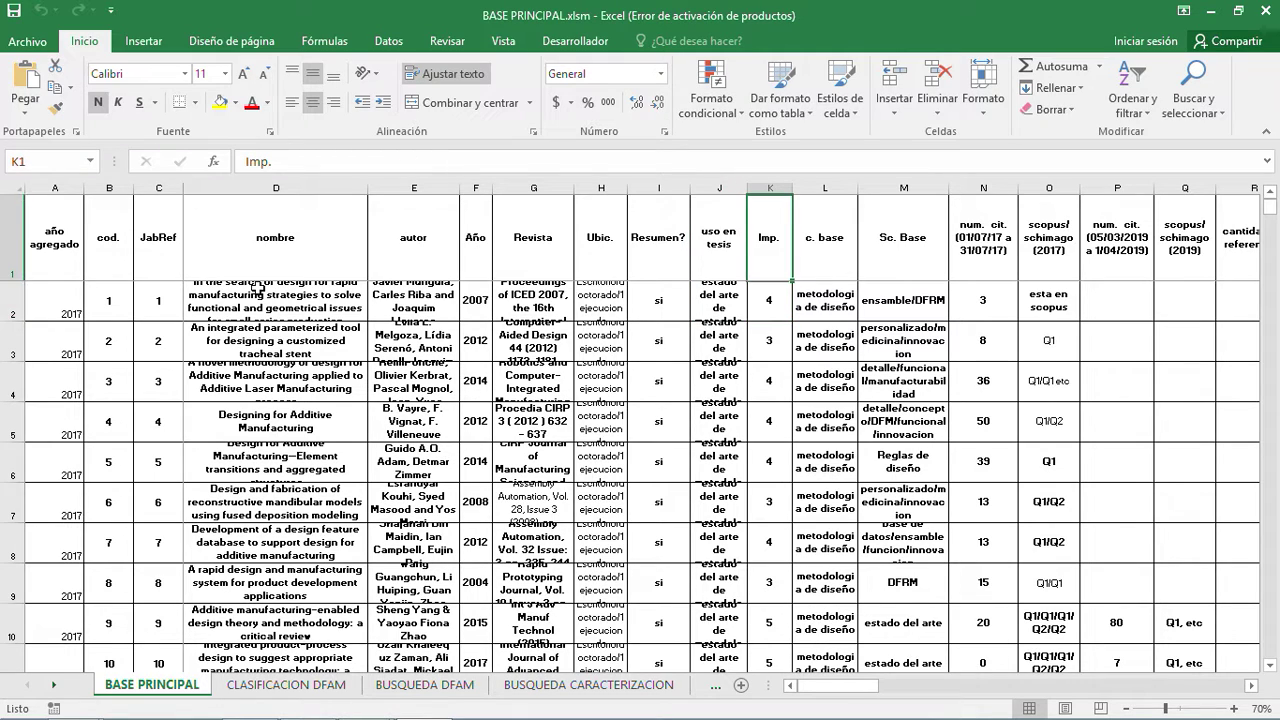
key(Down)
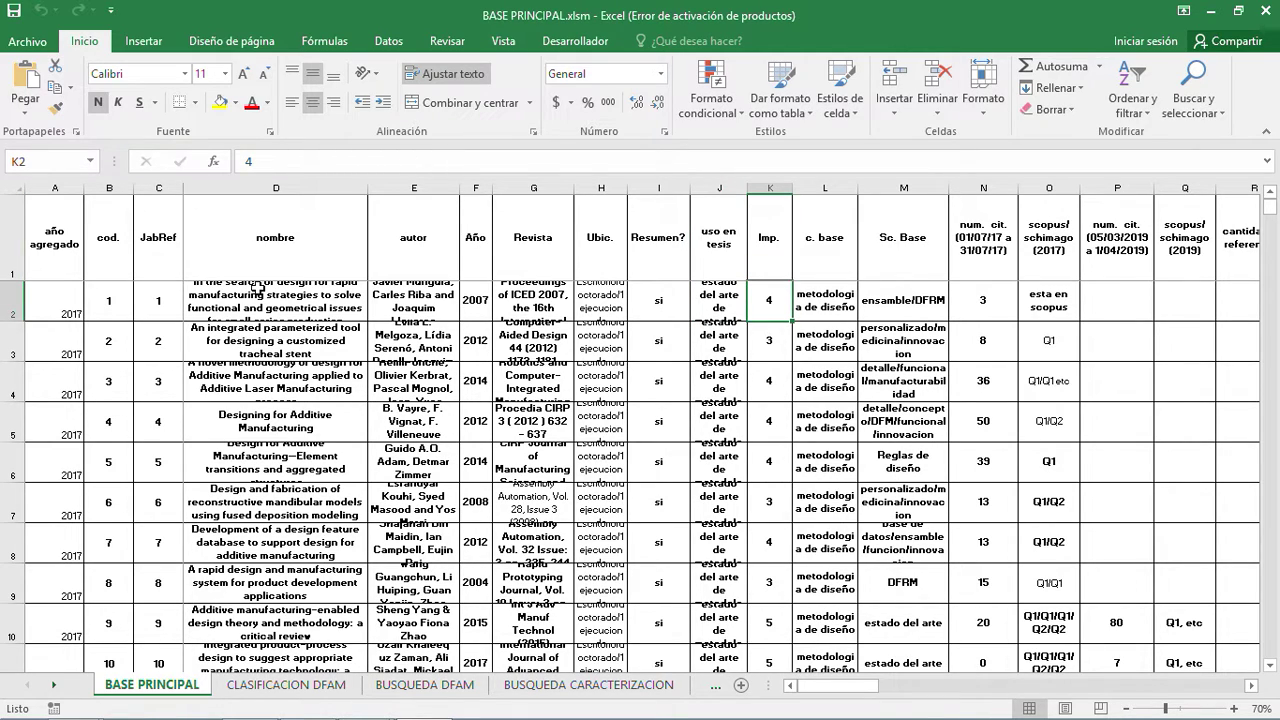
Review the first record's c. base and Sc. Base classification and its 2017 and 2019 citation and scopus/schimago fields
key(Right)
key(Up)
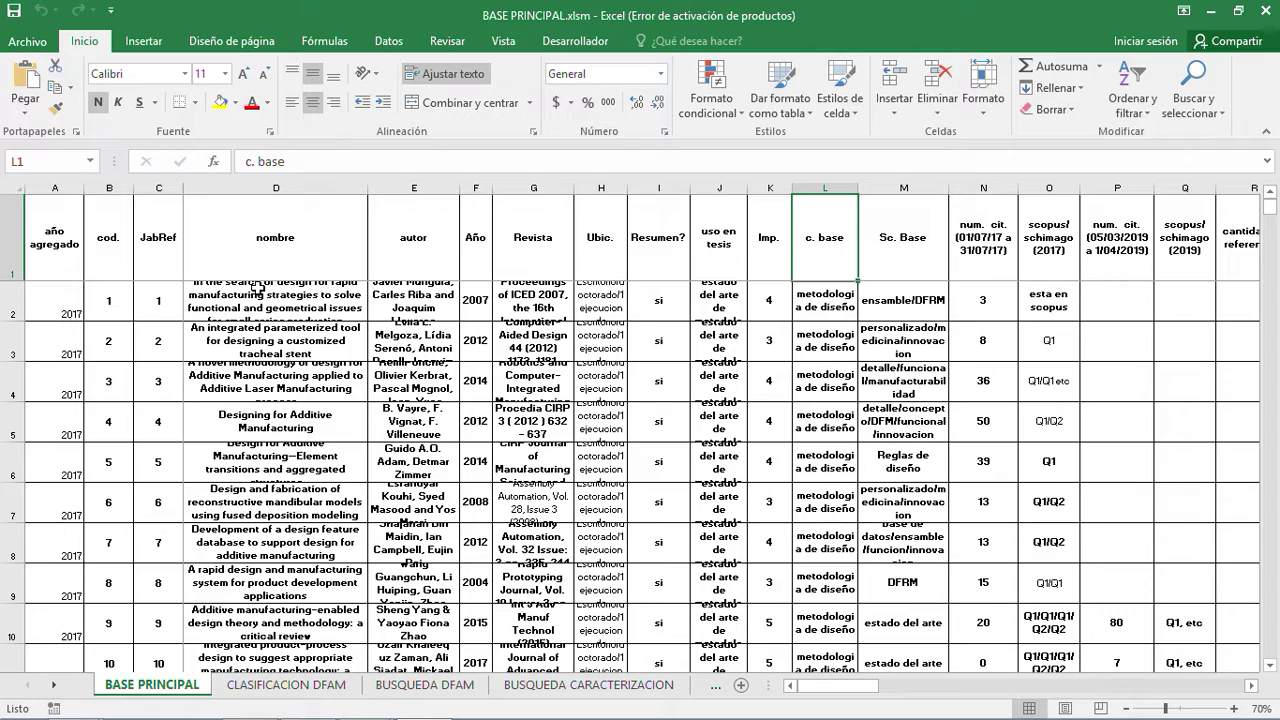
key(Down)
key(Right)
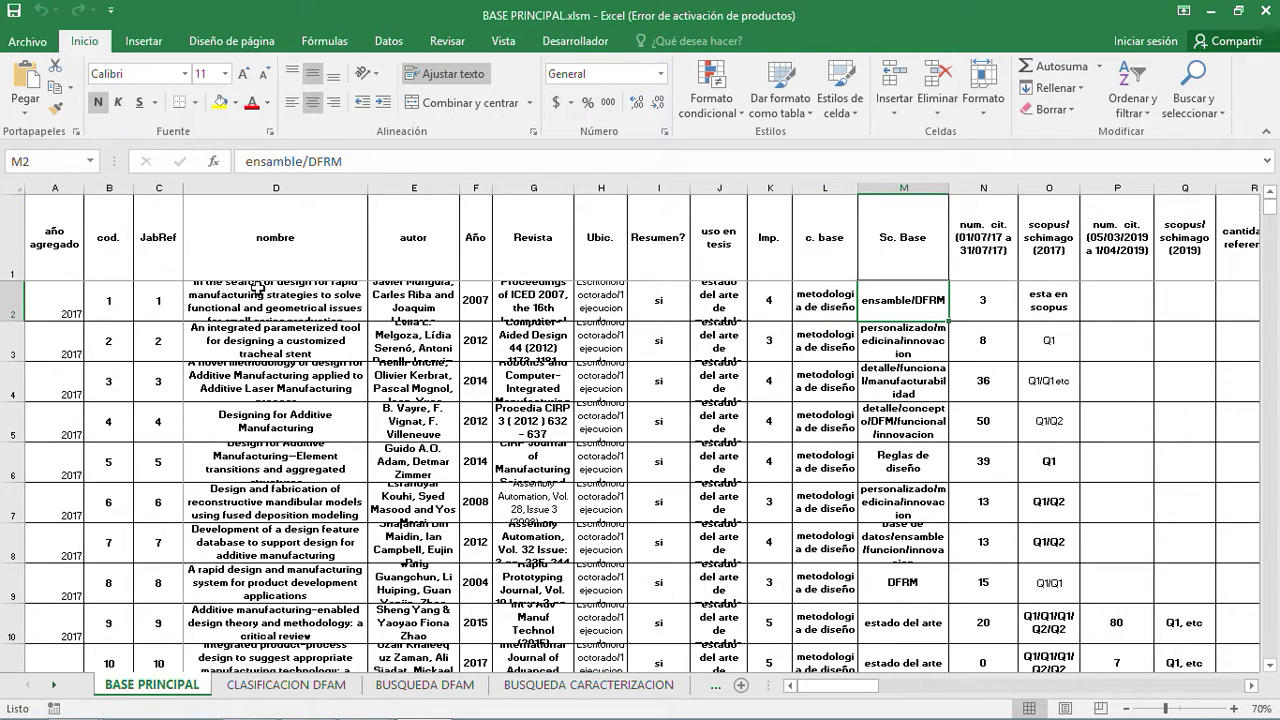
key(Right)
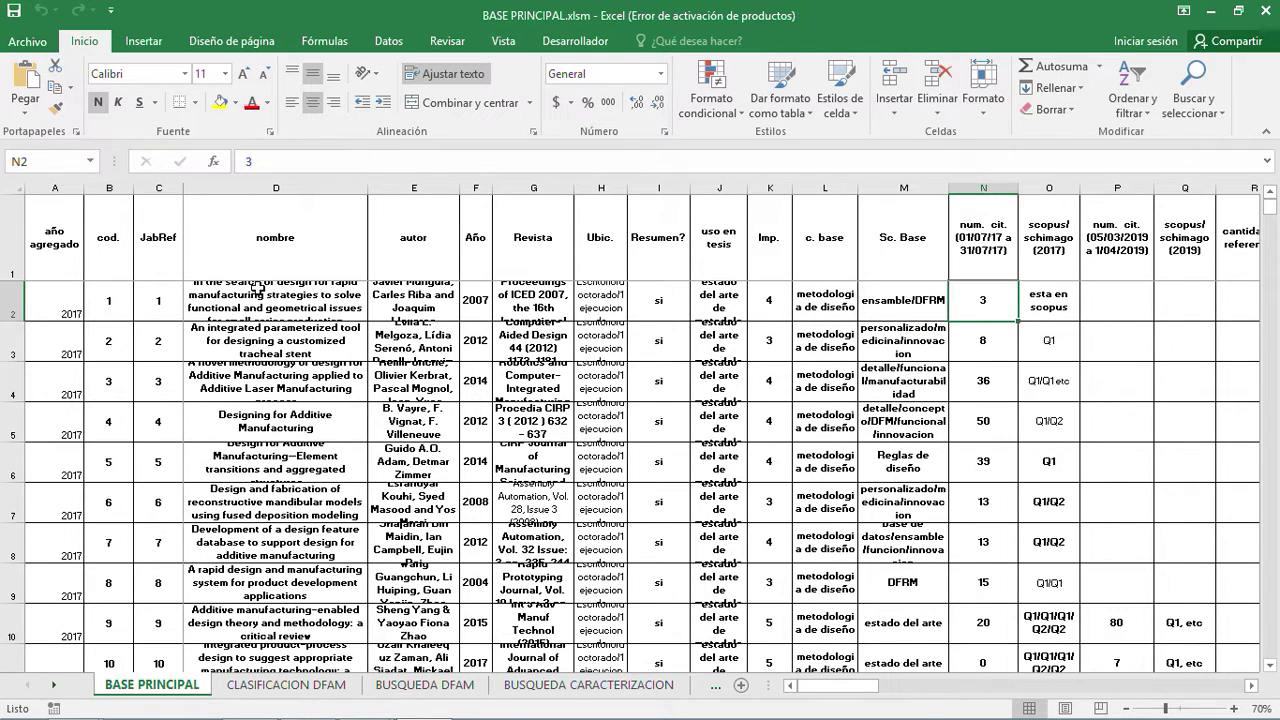
key(Right)
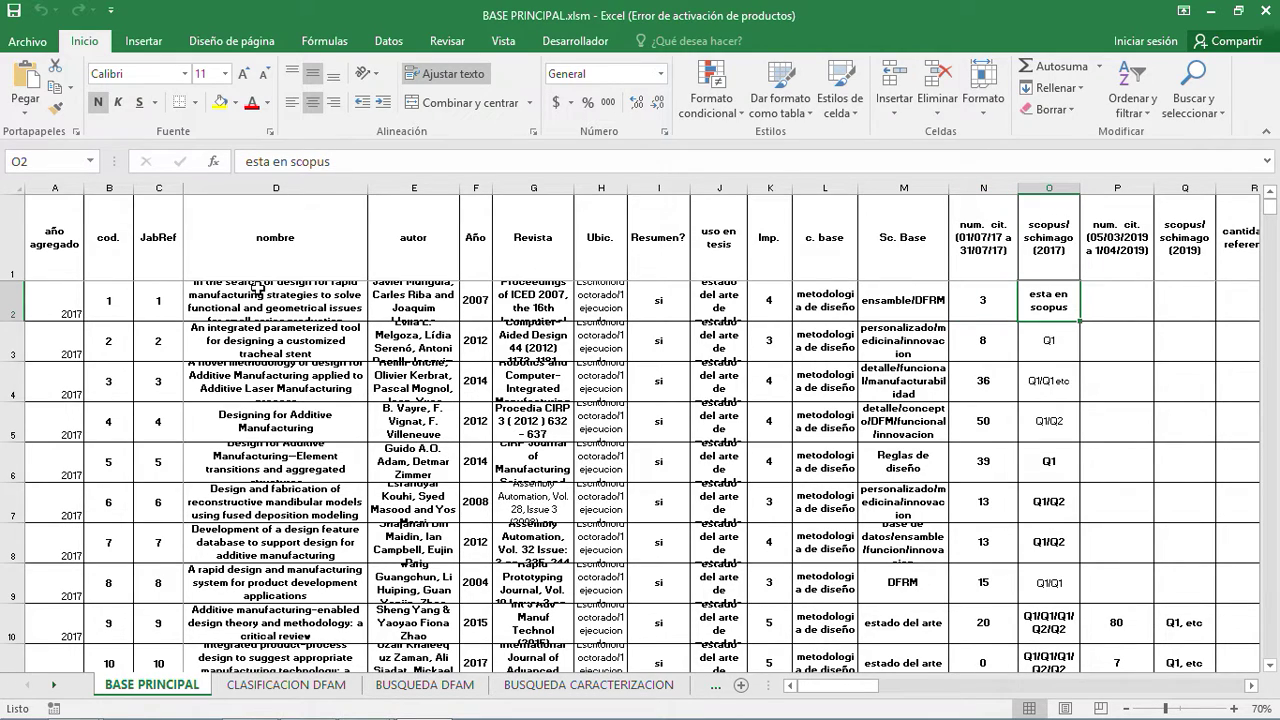
key(Right)
key(Right)
key(Right)
key(Right)
key(Left)
key(Left)
key(Left)
key(Left)
key(Left)
key(Right)
key(Right)
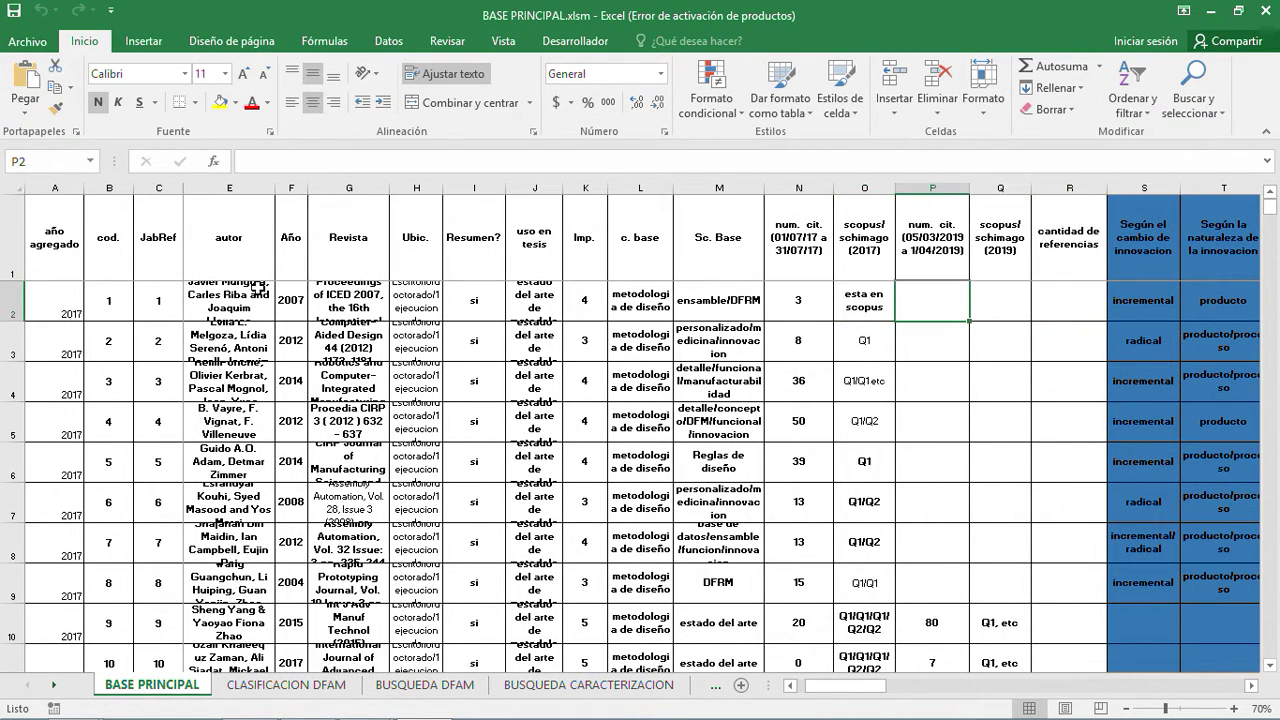
Survey the first record's fields from cantidad de referencias through the innovation columns to Funcionalidad 2019
key(Right)
key(Right)
key(Right)
key(Left)
key(Left)
key(Right)
key(Right)
key(Right)
key(Right)
key(Right)
key(Right)
key(Right)
key(Right)
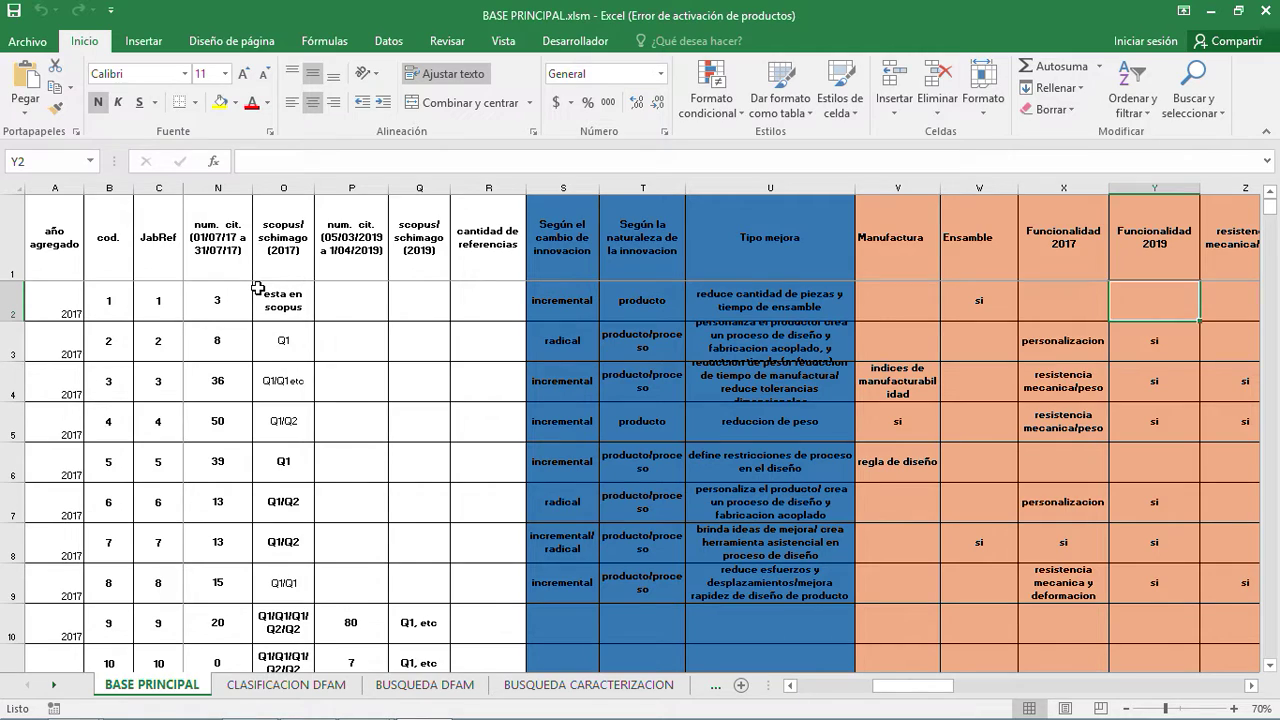
Examine the blue innovation columns for the first record: Según el cambio de innovacion, Según la naturaleza de la innovacion and Tipo mejora
key(Left)
key(Left)
key(Left)
key(Left)
key(Left)
key(Left)
key(Right)
key(Left)
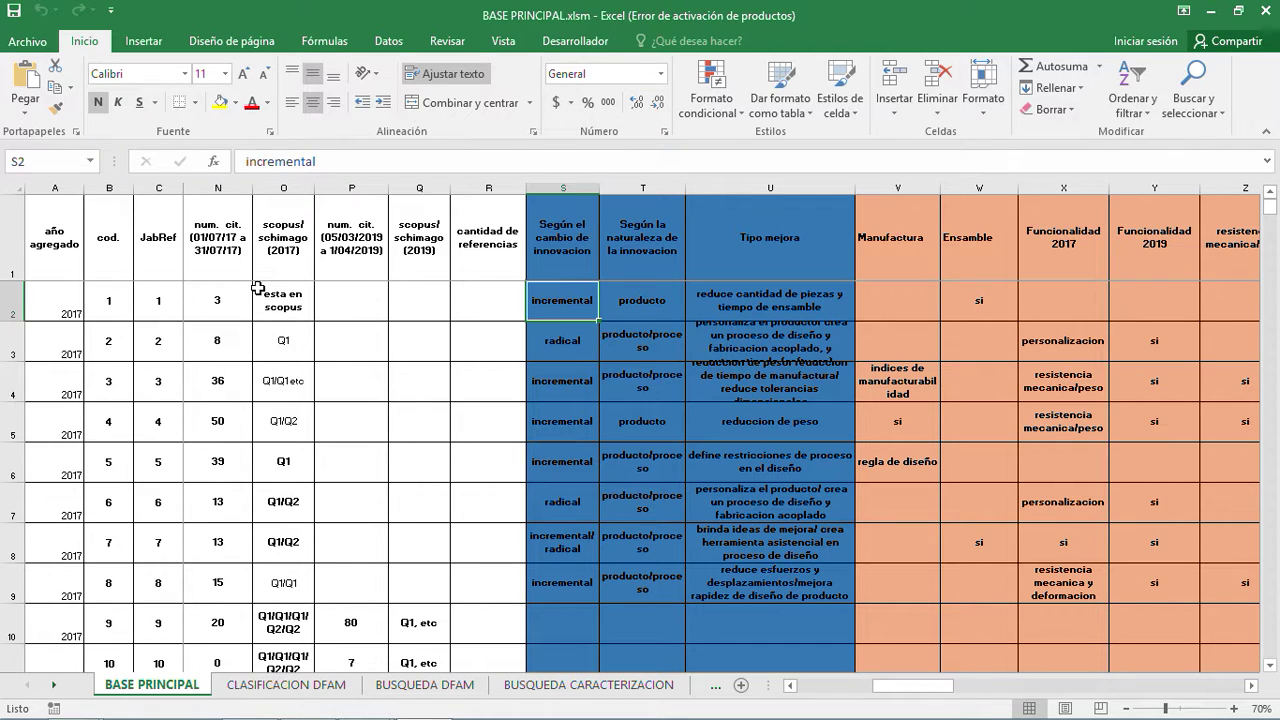
key(Right)
key(Right)
key(Right)
key(Left)
key(Left)
key(Left)
key(Right)
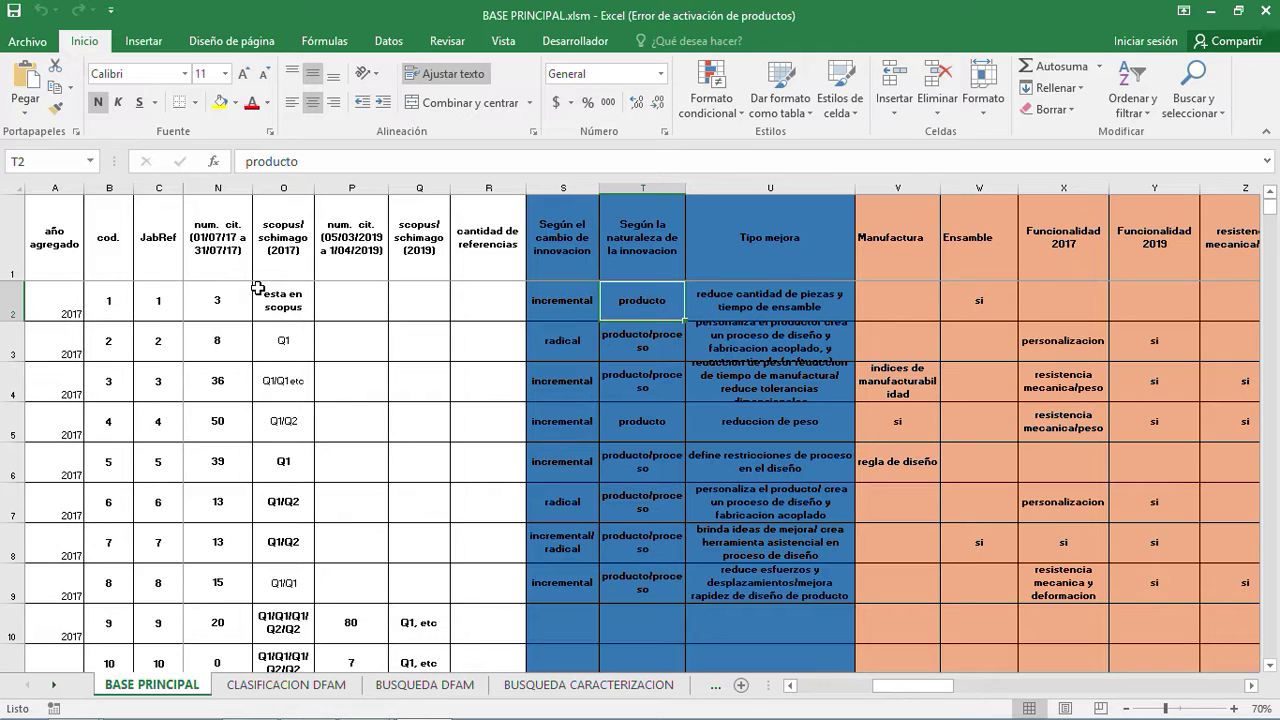
key(Right)
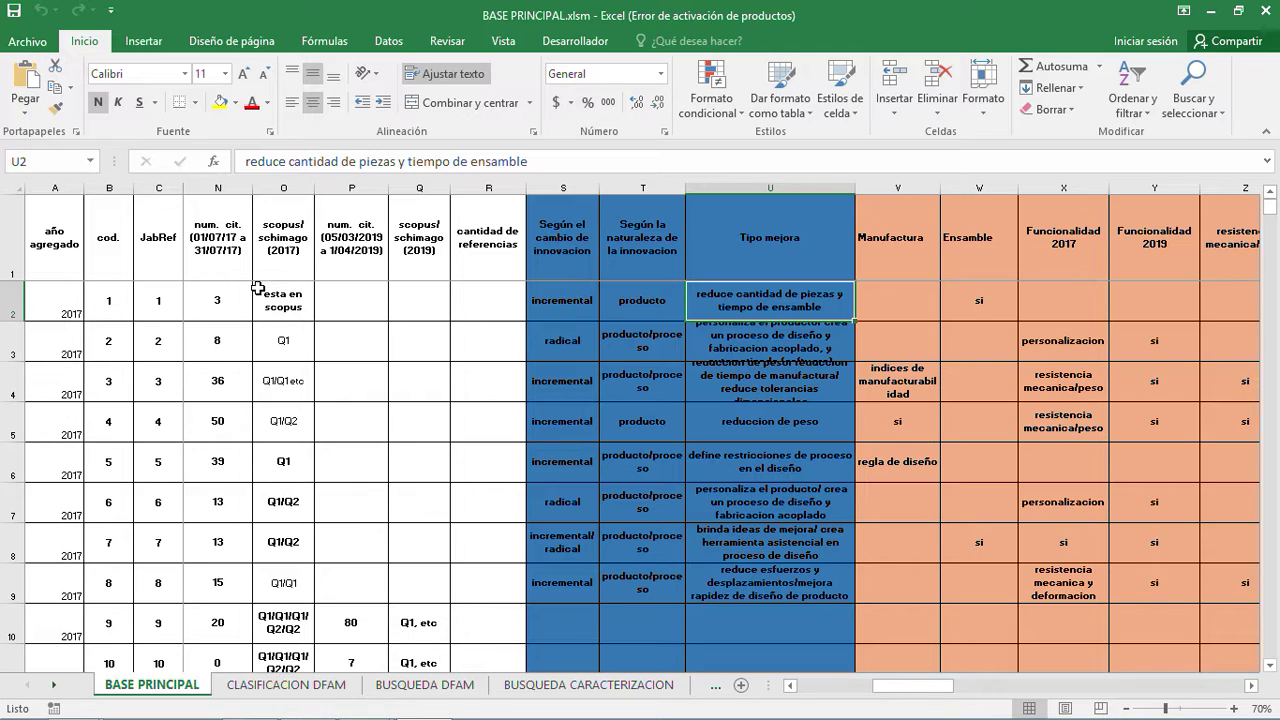
Review the Manufactura, Ensamble, Funcionalidad 2017 and Funcionalidad 2019 columns in the first record's row
key(Right)
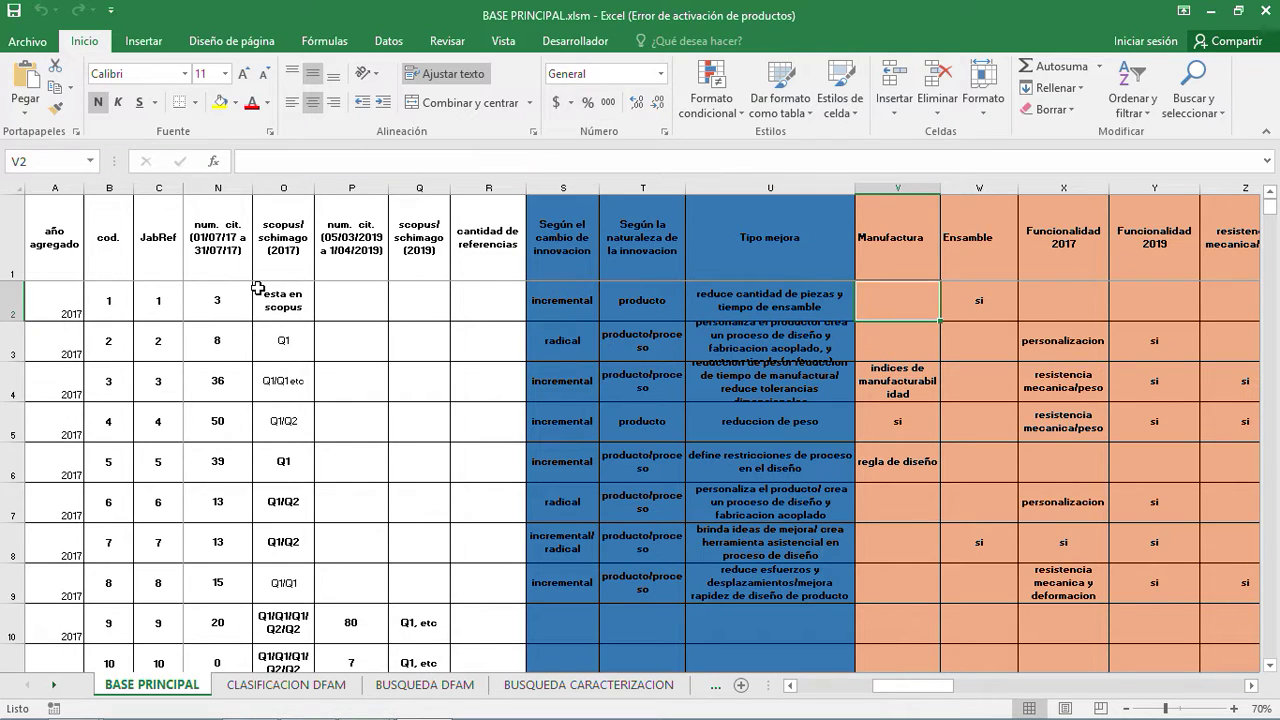
key(Right)
key(Right)
key(Right)
key(Right)
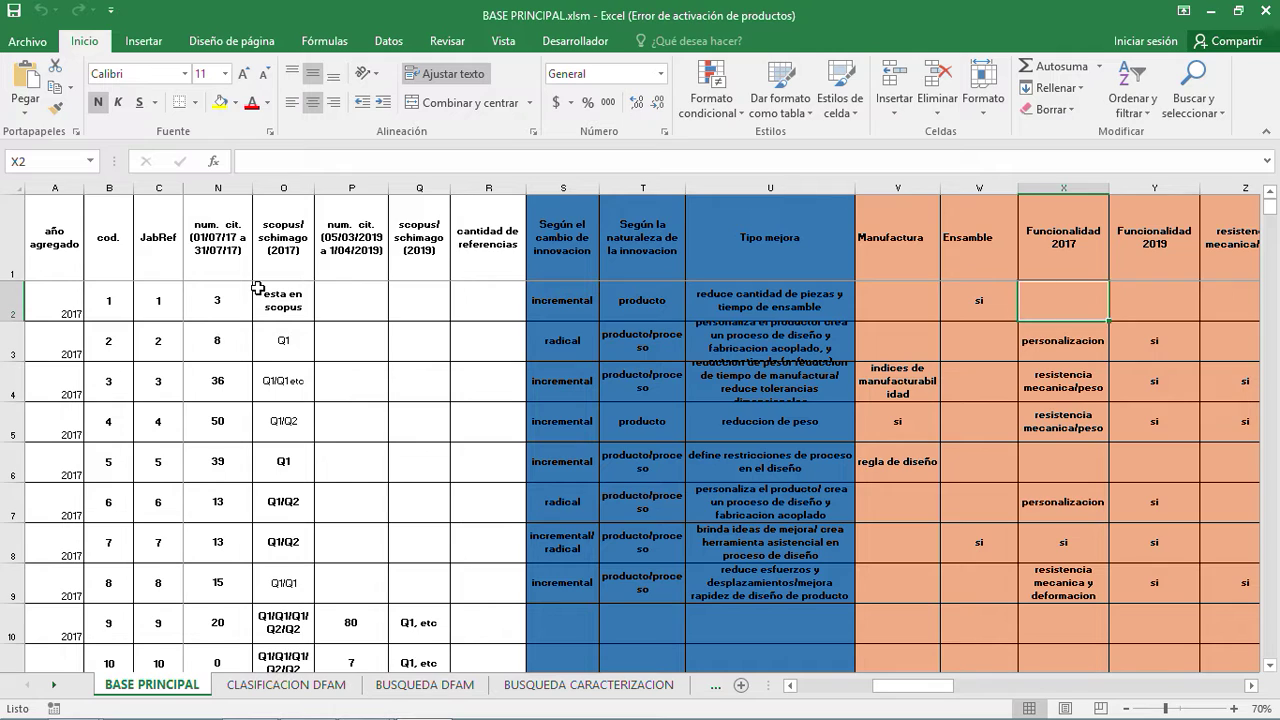
key(Right)
key(Right)
key(Left)
key(Left)
key(Left)
key(Left)
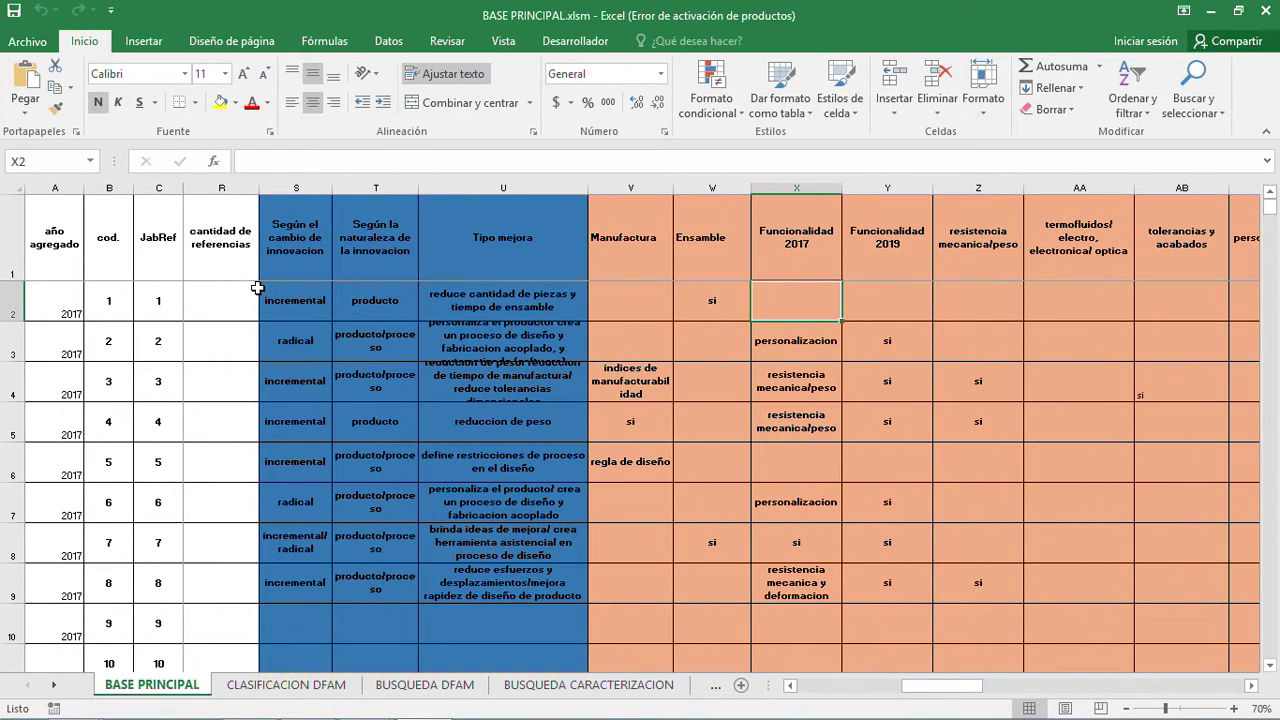
Examine the functionality subcategories resistencia mecanica/peso, termofluidos/electro, electronica/optica, and tolerancias y acabados for the first record
key(Right)
key(Right)
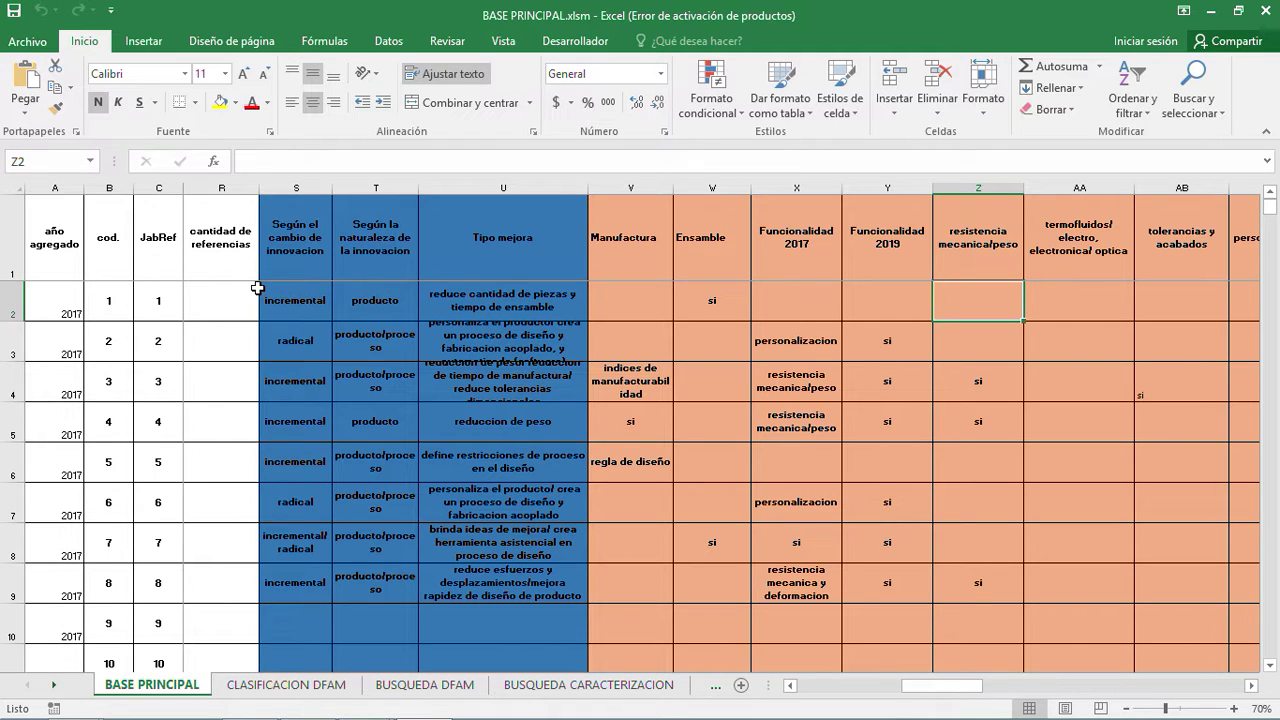
key(Right)
key(Right)
key(Left)
key(Left)
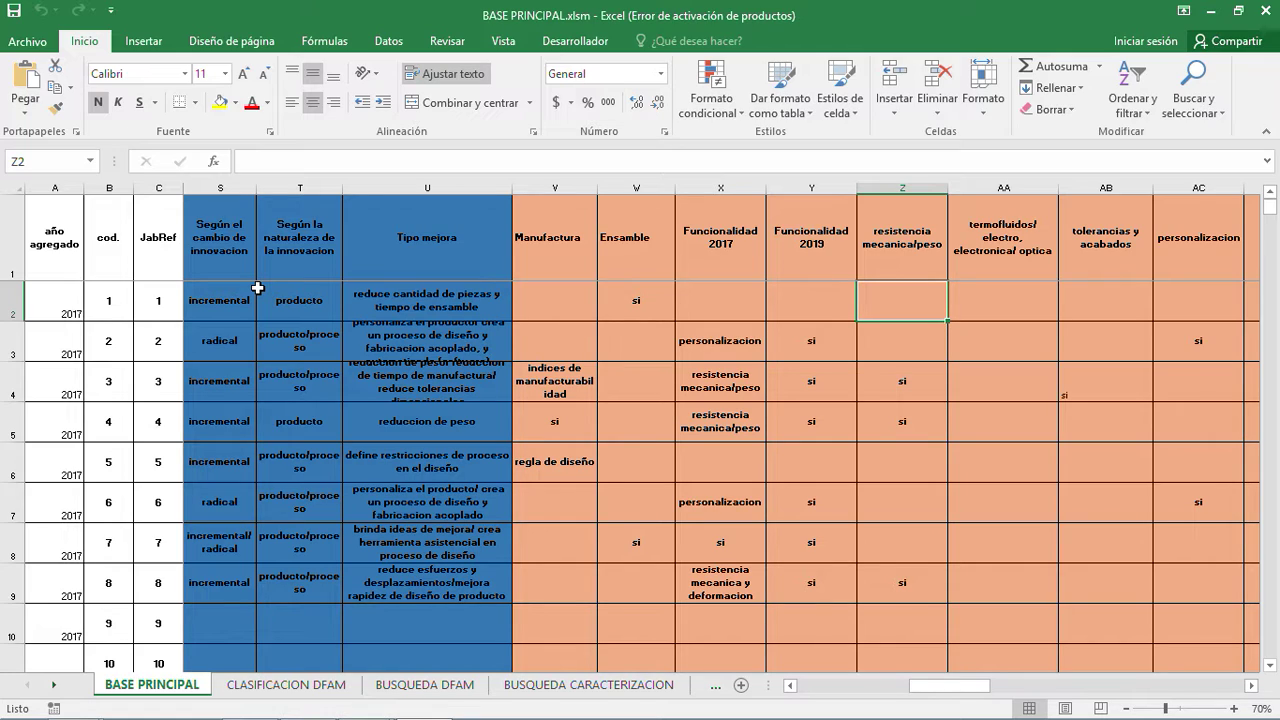
key(Right)
key(Left)
key(Right)
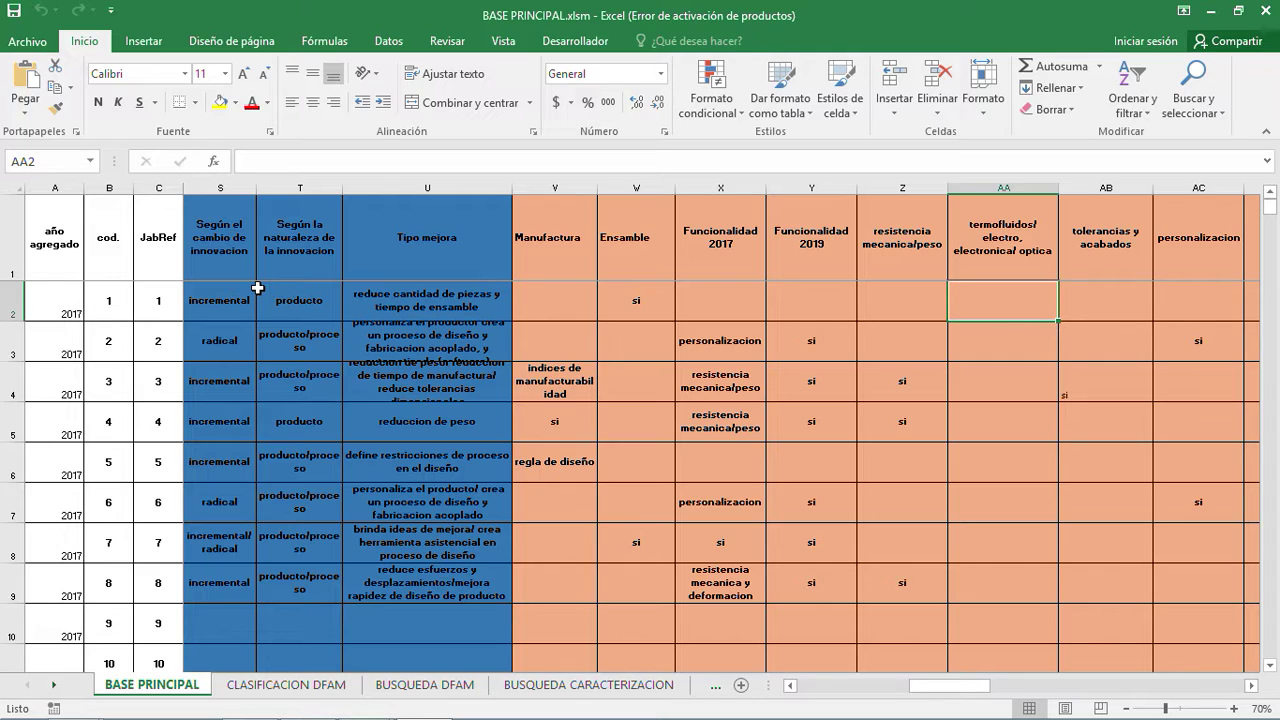
key(Right)
key(Right)
key(Right)
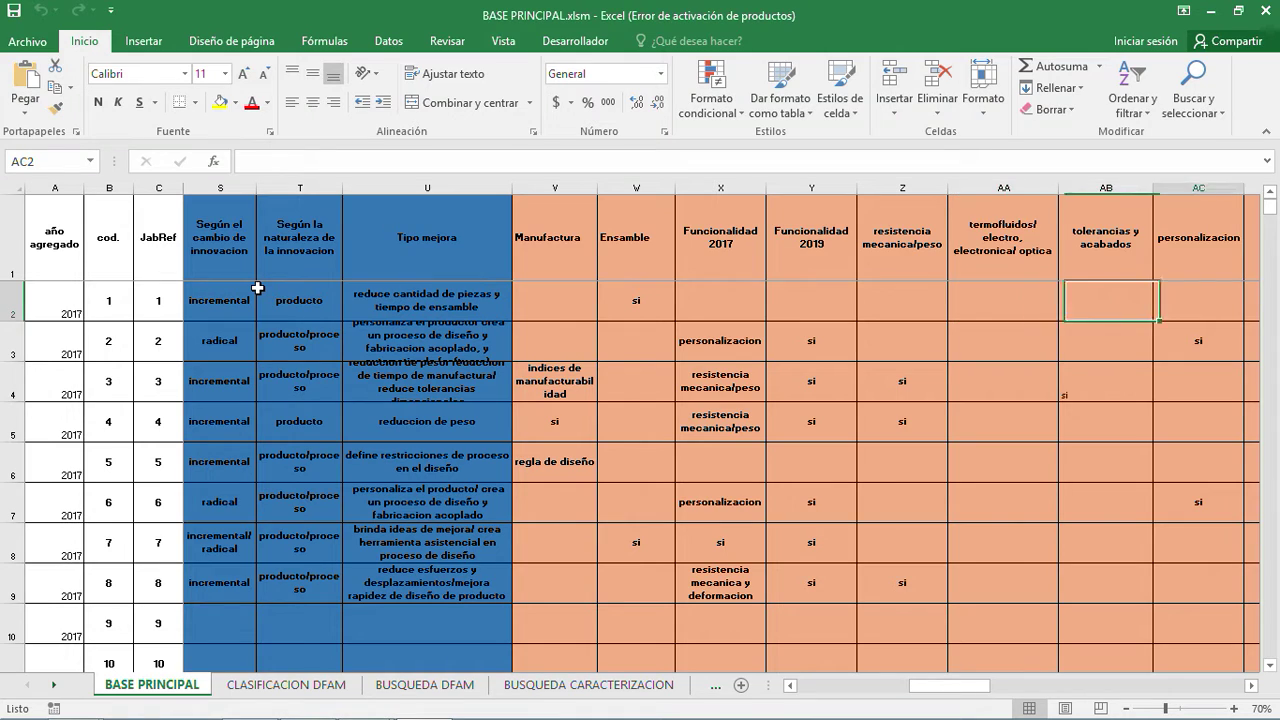
Review the personalizacion, entorno and costos columns in the first record's row
scroll(257, 288, right, 1)
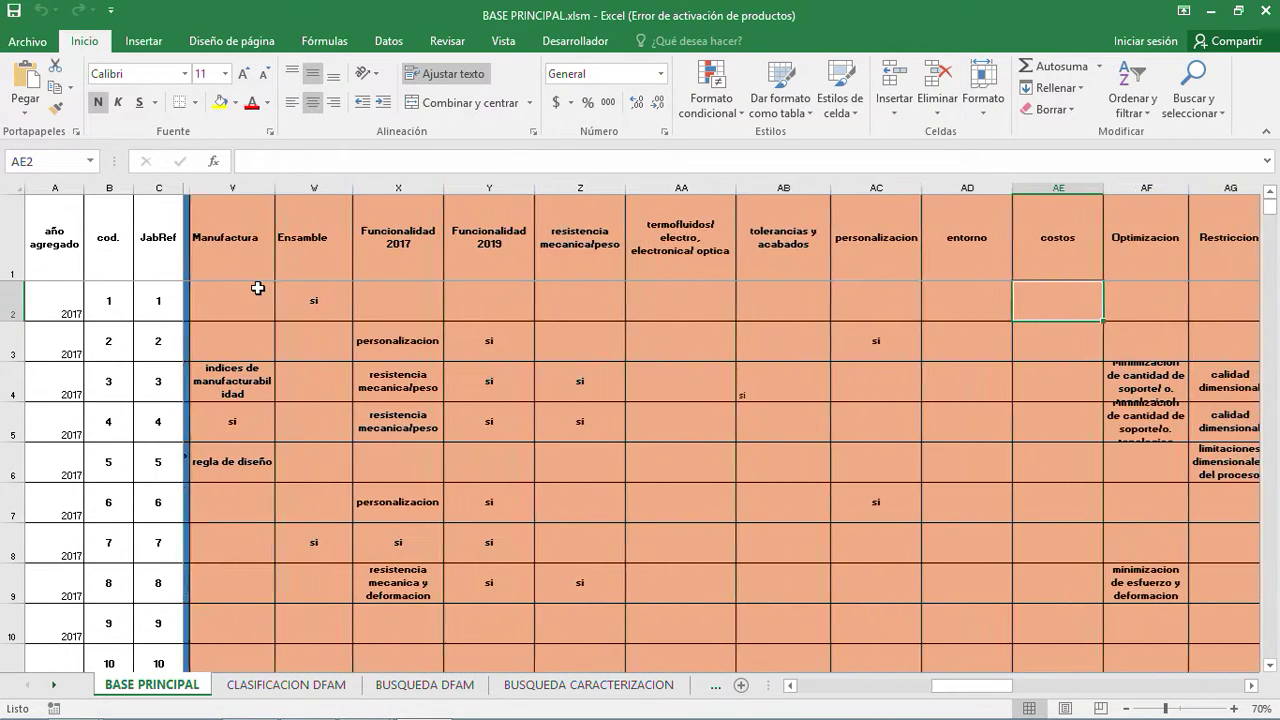
key(Left)
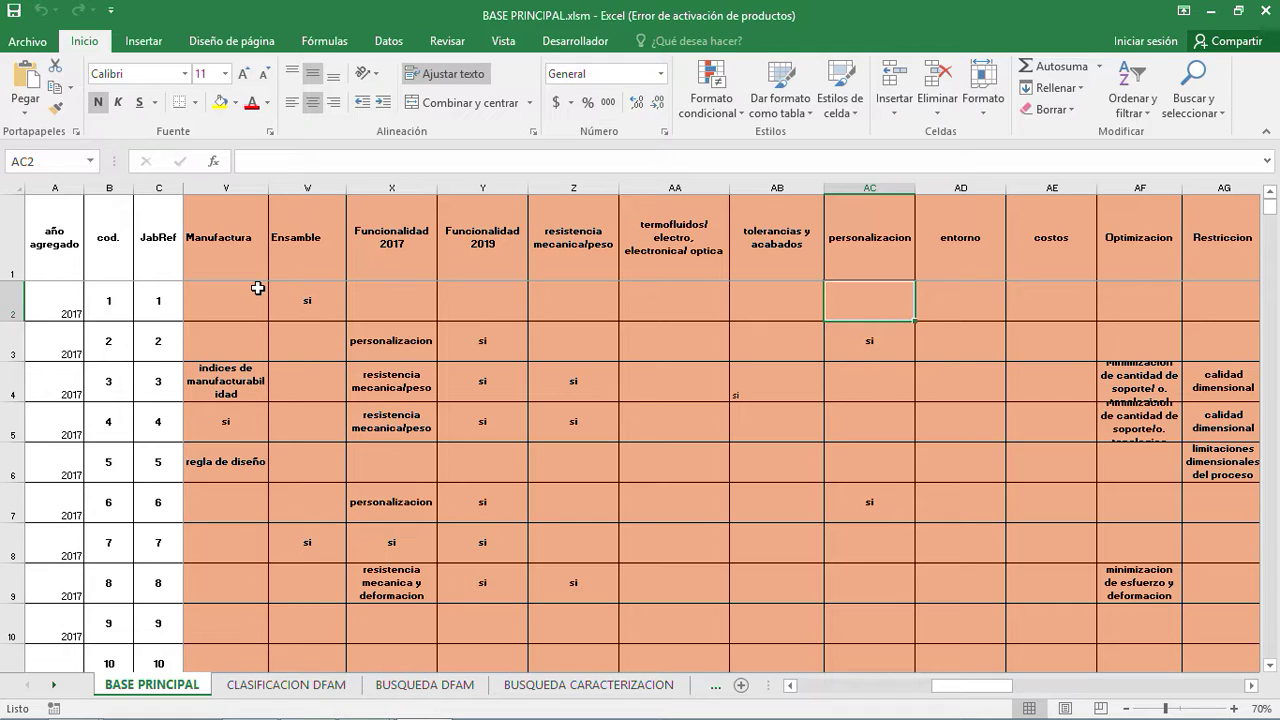
key(Right)
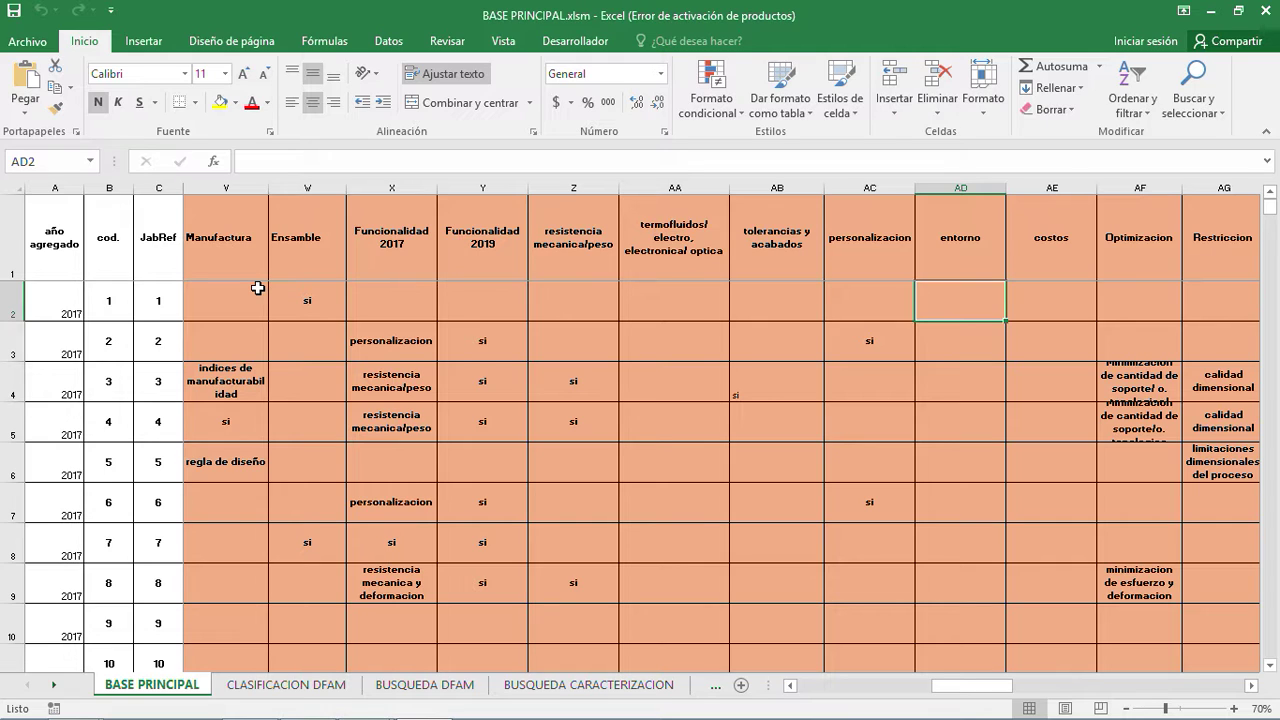
key(Right)
key(Right)
key(Right)
key(Right)
key(Right)
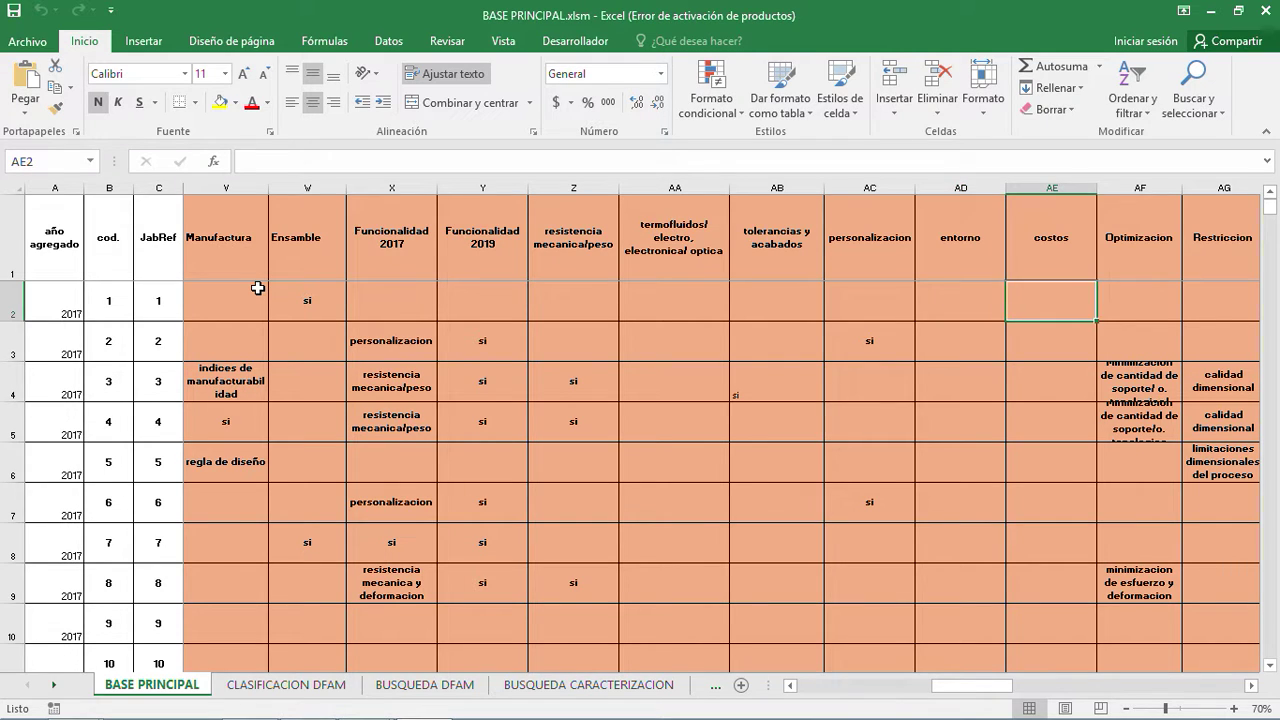
key(Left)
key(Left)
key(Left)
key(Left)
key(Left)
key(Right)
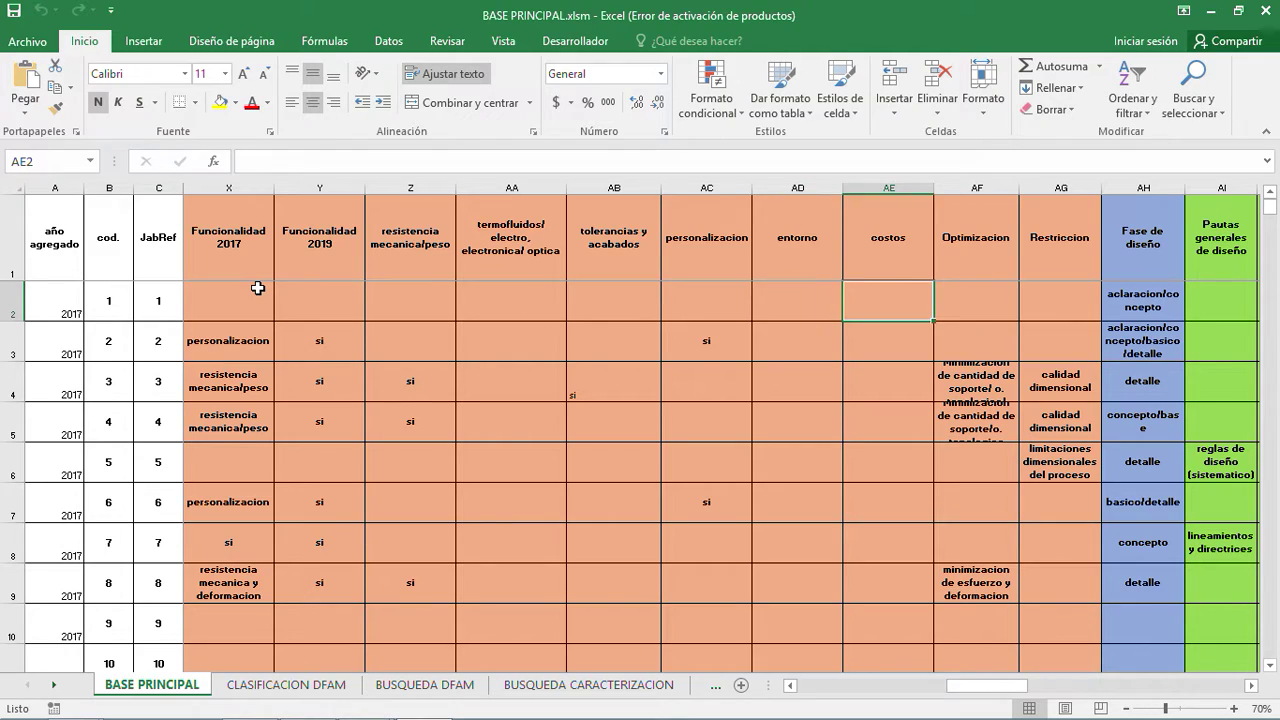
Examine the Optimizacion, Restriccion and Fase de diseño columns for the first record
key(Right)
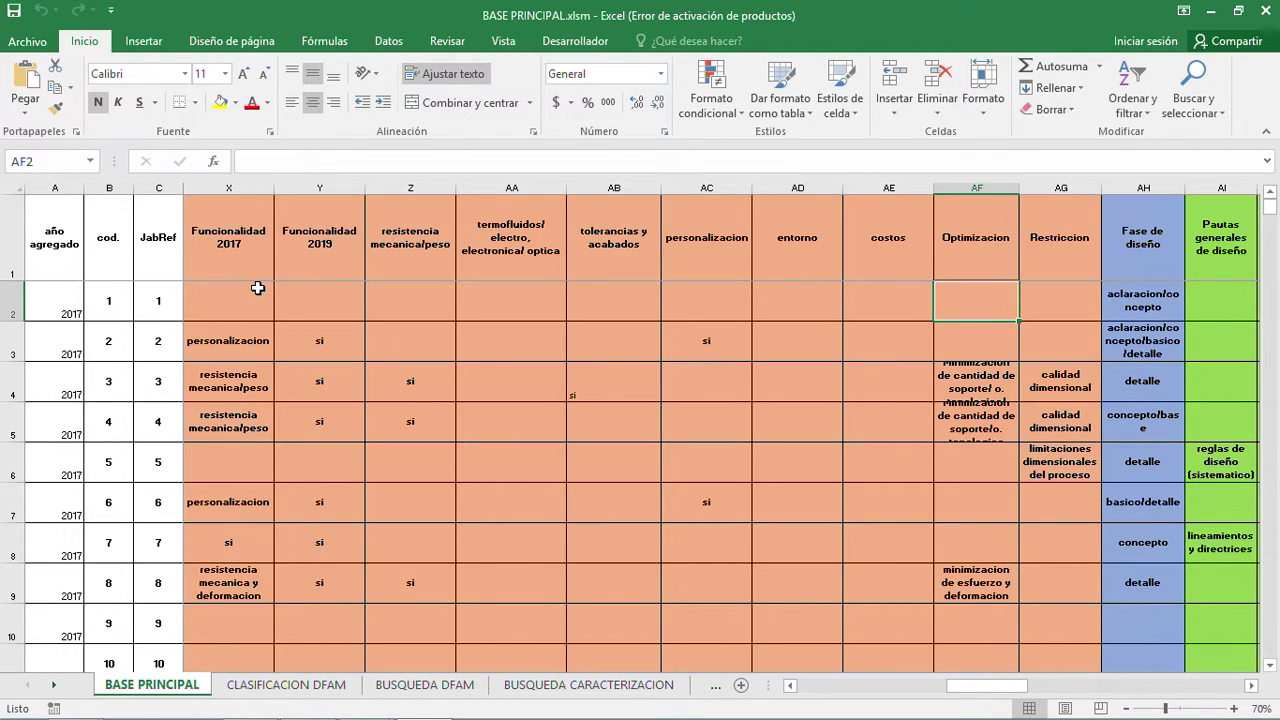
key(Right)
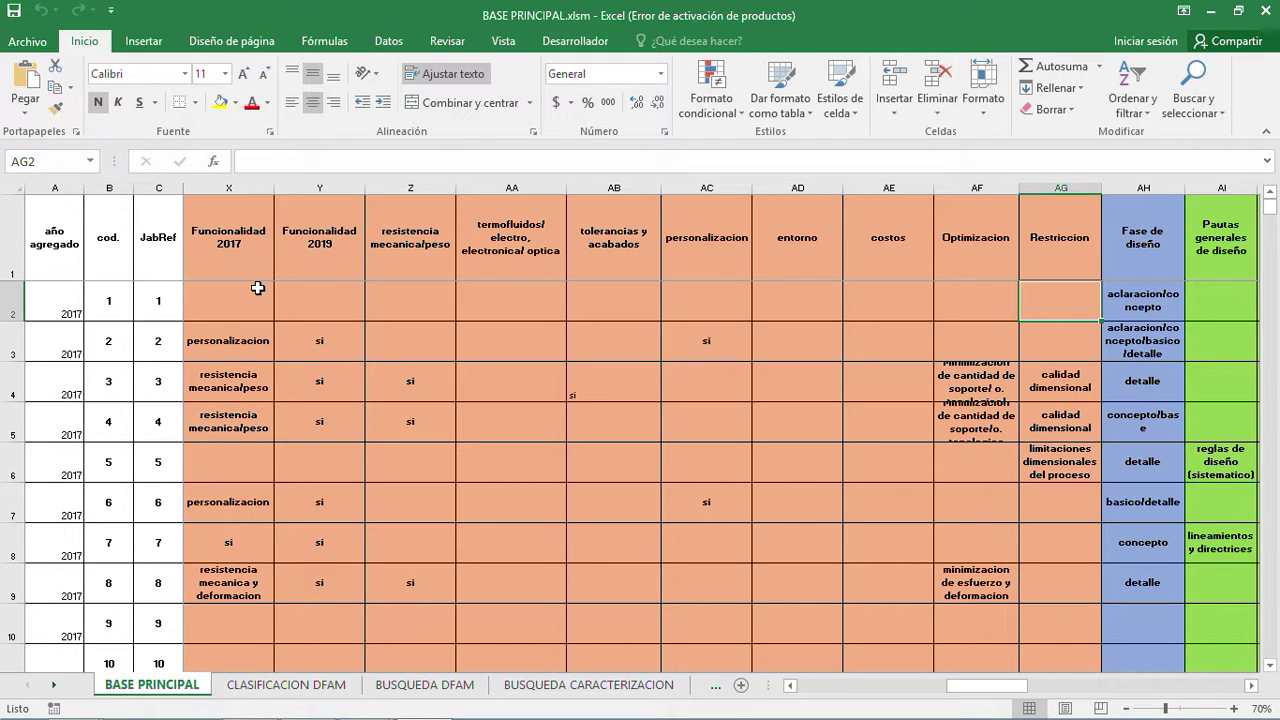
key(Right)
key(Right)
key(Right)
key(Right)
key(Left)
key(Left)
key(Left)
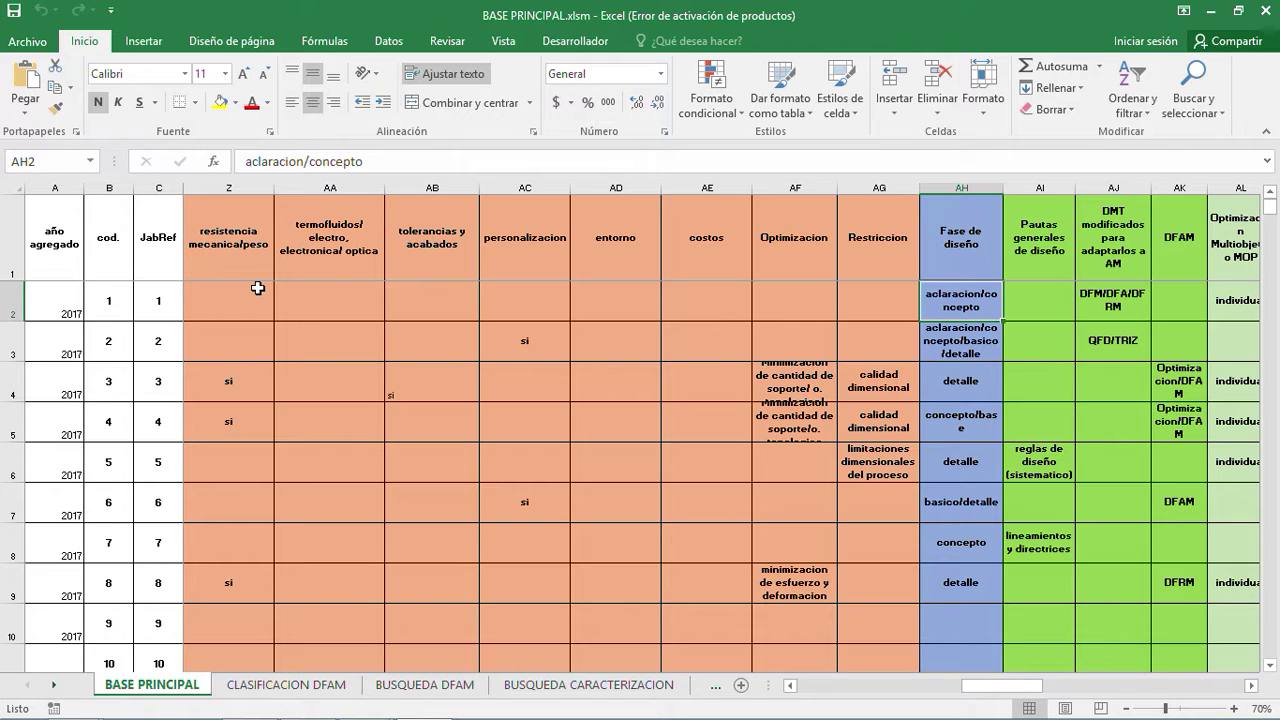
Survey the design method columns from Pautas generales de diseño to Ejecucion del diseño, returning to Pautas generales de diseño
key(Right)
key(Right)
key(Right)
key(Right)
key(Right)
key(Right)
key(Right)
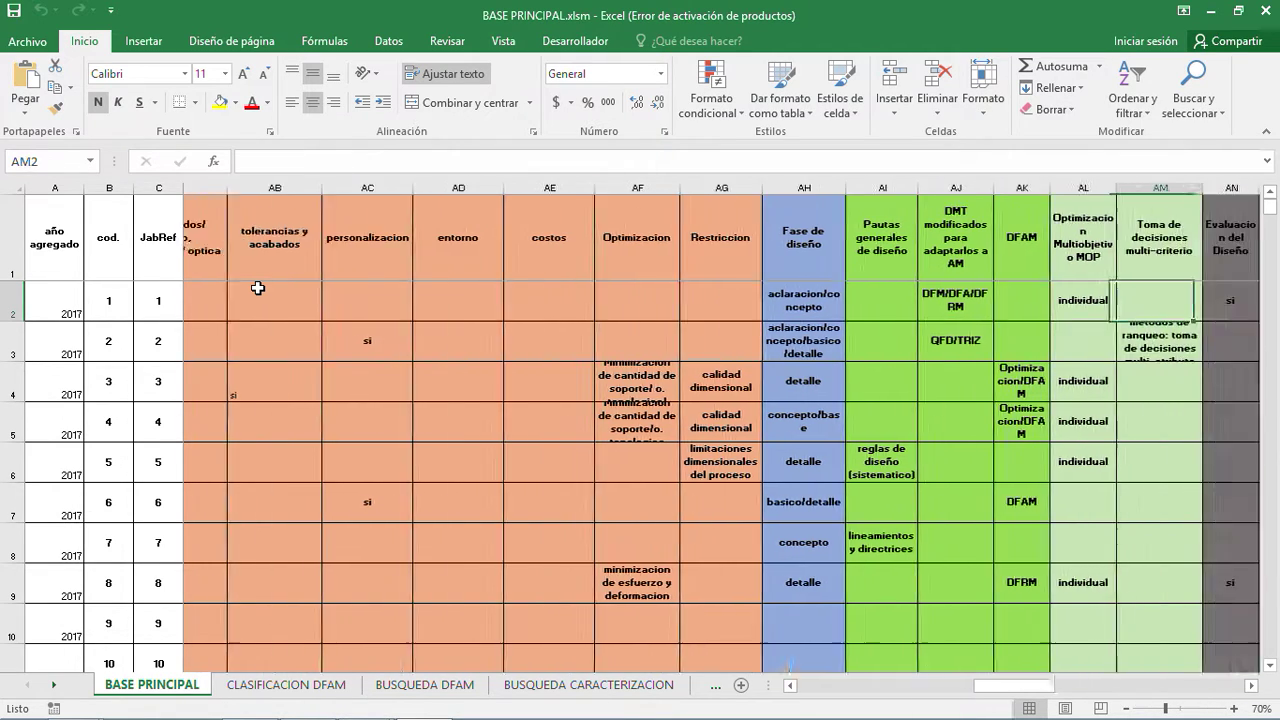
key(Left)
key(Left)
key(Left)
key(Left)
key(Left)
key(Left)
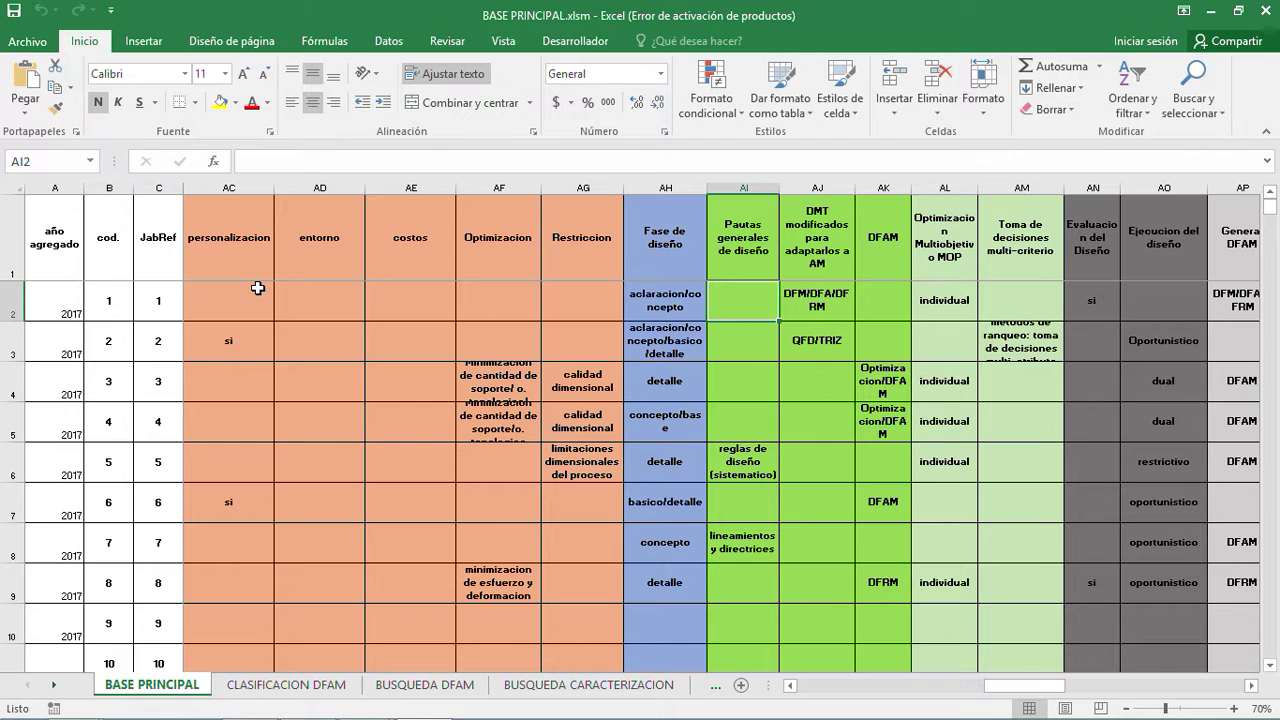
Review the first record's DMT modificados, DFAM, Optimizacion Multiobjetivo MOP, Toma de decisiones multi-criterio and Evaluacion del Diseño fields
key(Right)
key(Right)
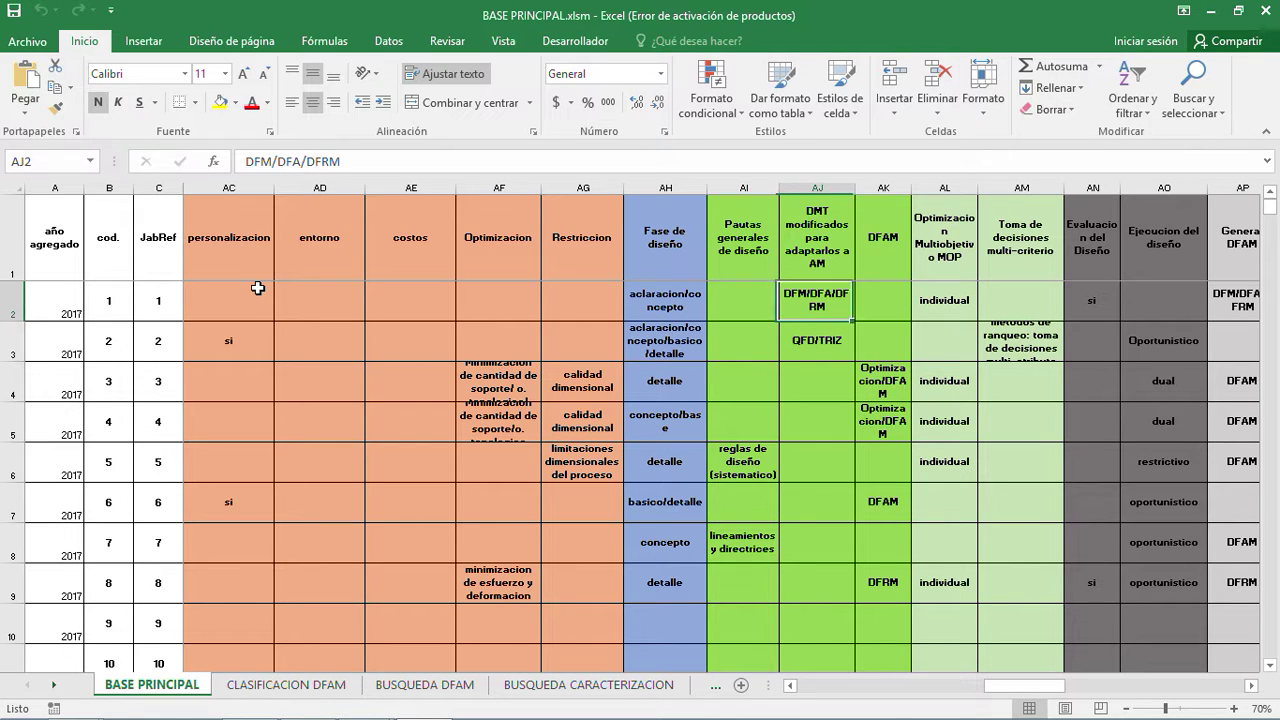
key(Right)
key(Right)
key(Right)
key(Right)
key(Right)
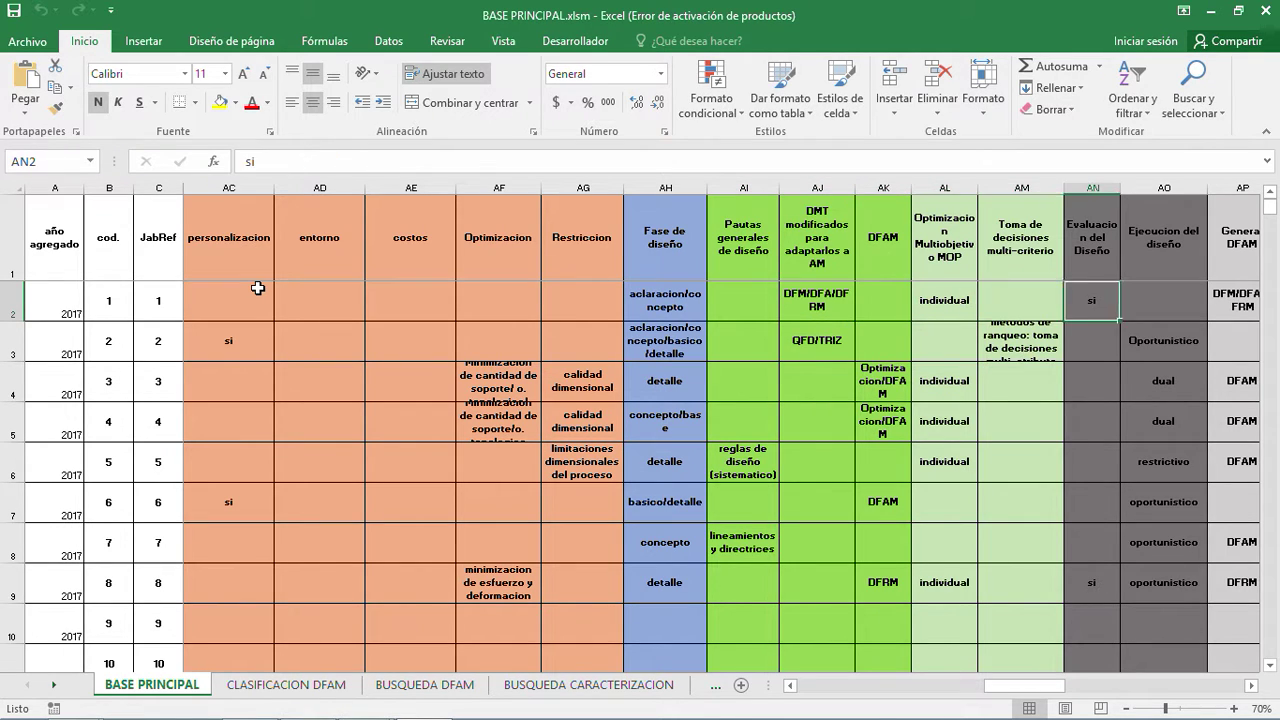
key(Left)
key(Left)
key(Left)
key(Left)
key(Left)
key(Left)
key(Left)
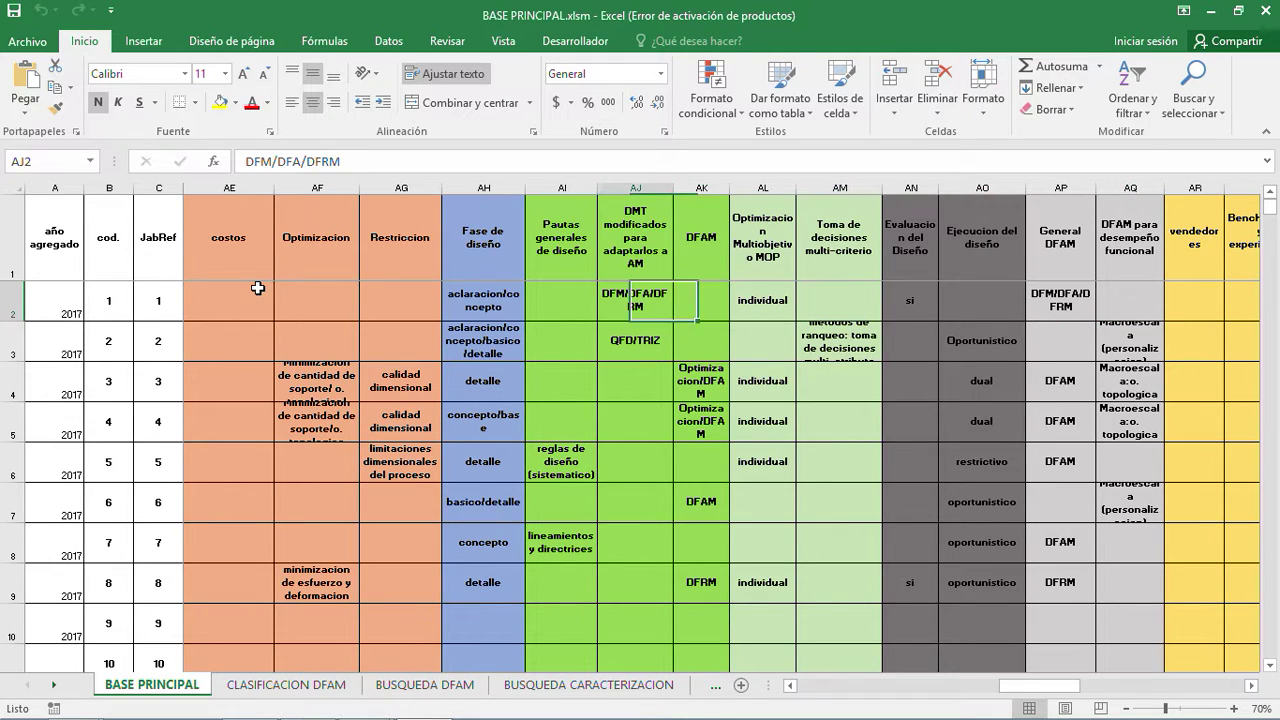
Highlight the first record's design method cells from Pautas generales de diseño to Evaluacion del Diseño
key(shift+Right)
key(shift+Right)
key(shift+Right)
key(shift+Right)
key(shift+Right)
key(shift+Right)
key(shift+Right)
key(shift+Right)
key(shift+Right)
key(shift+Right)
key(shift+Right)
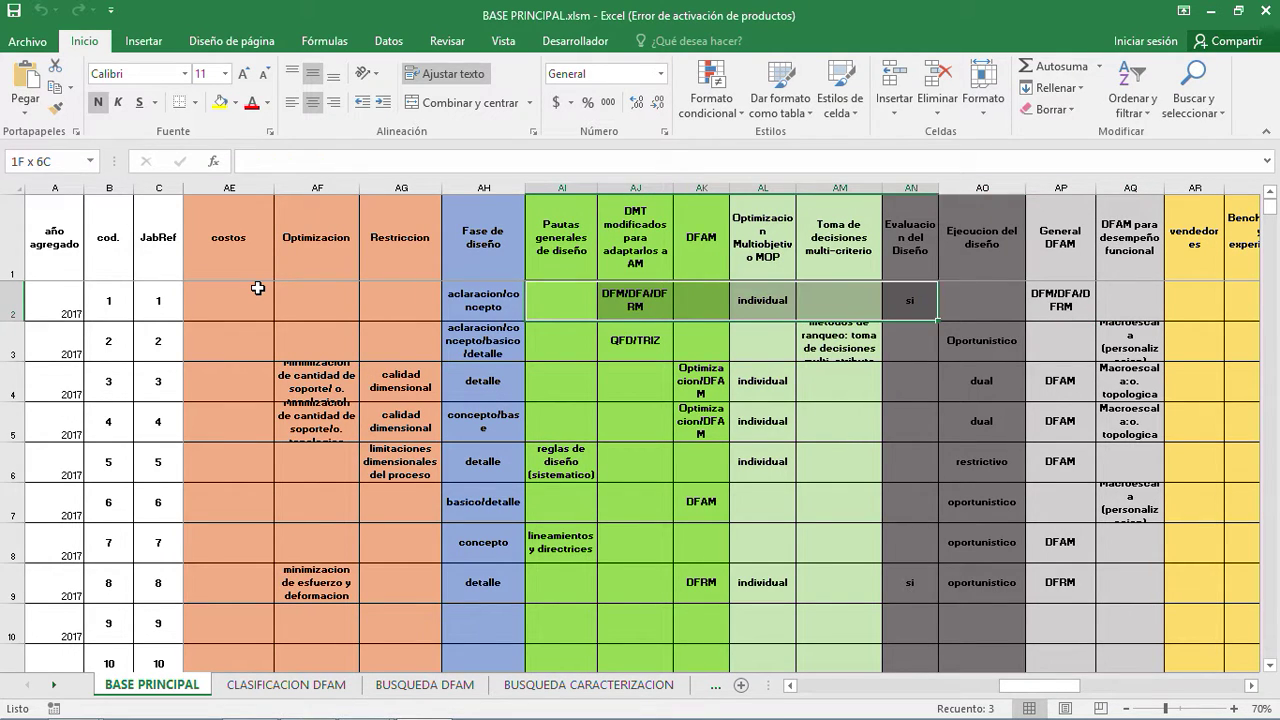
Extend the first record's highlight from Ejecucion del diseño through DFAM for decision making to review the DFAM classification columns
key(shift+Right)
key(shift+Right)
key(shift+Right)
key(shift+Right)
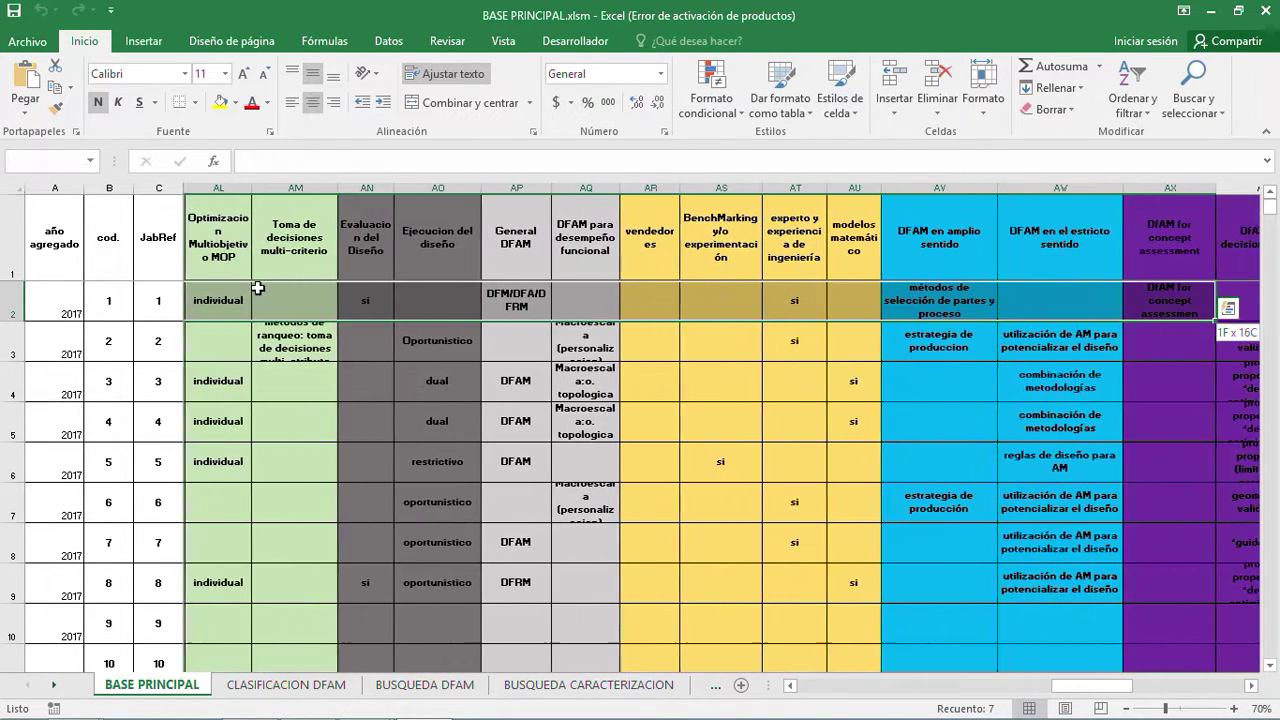
key(shift+Left)
key(shift+Left)
key(shift+Left)
key(shift+Left)
key(shift+Right)
key(shift+Right)
key(shift+Right)
key(shift+Right)
key(shift+Right)
key(shift+Right)
key(shift+Right)
key(shift+Right)
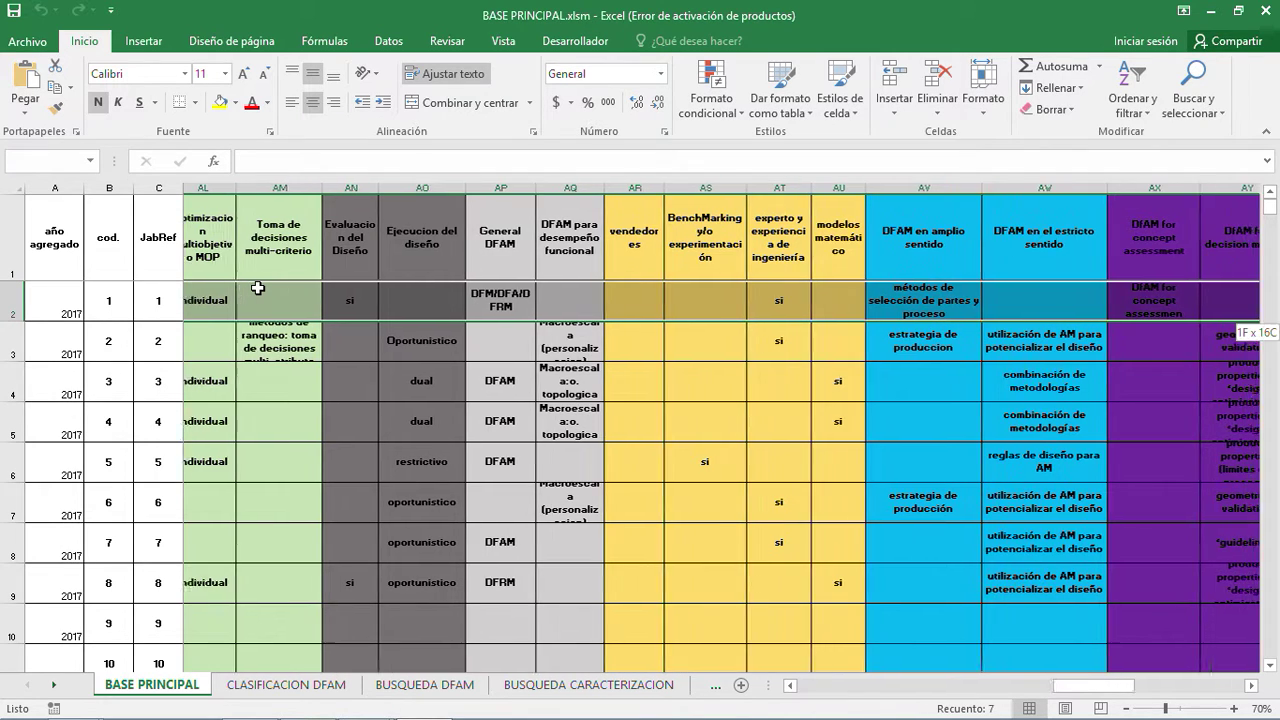
key(shift+Left)
key(shift+Left)
key(shift+Left)
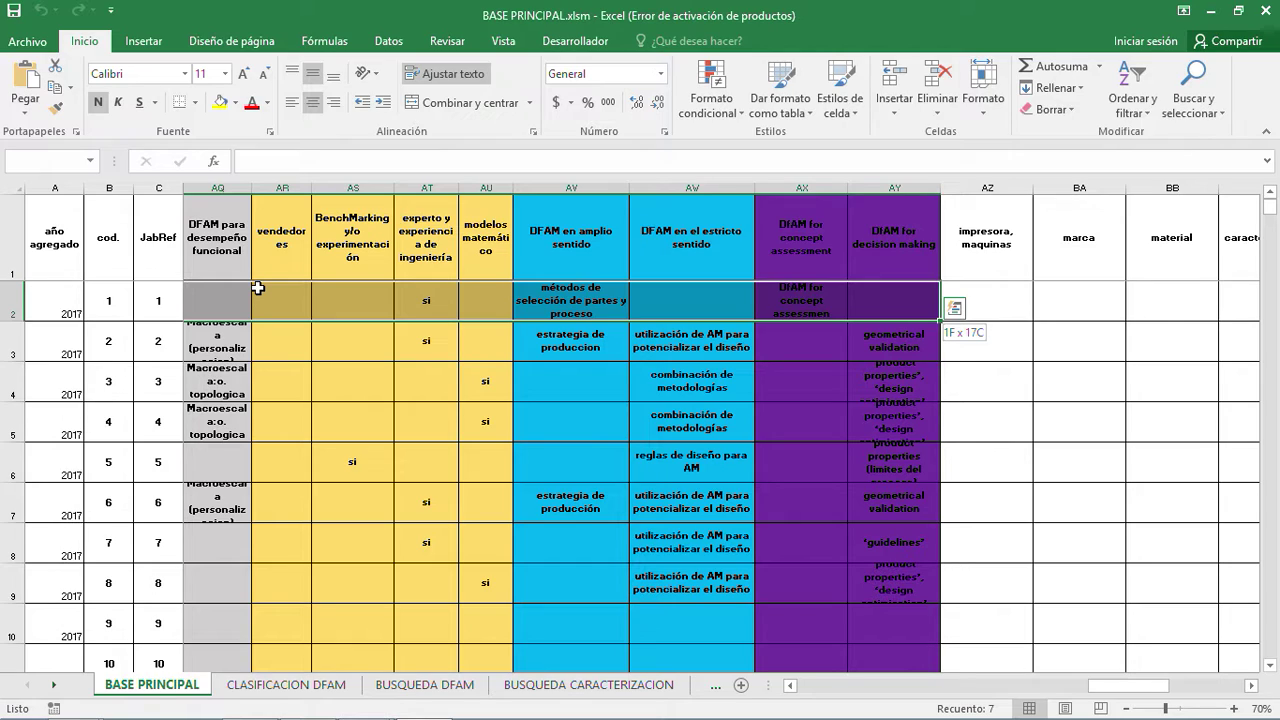
Extend the highlight across the characterization columns, from impresora, maquinas to valores de parametros
key(shift+Right)
key(shift+Right)
key(shift+Right)
key(shift+Right)
key(shift+Right)
key(shift+Right)
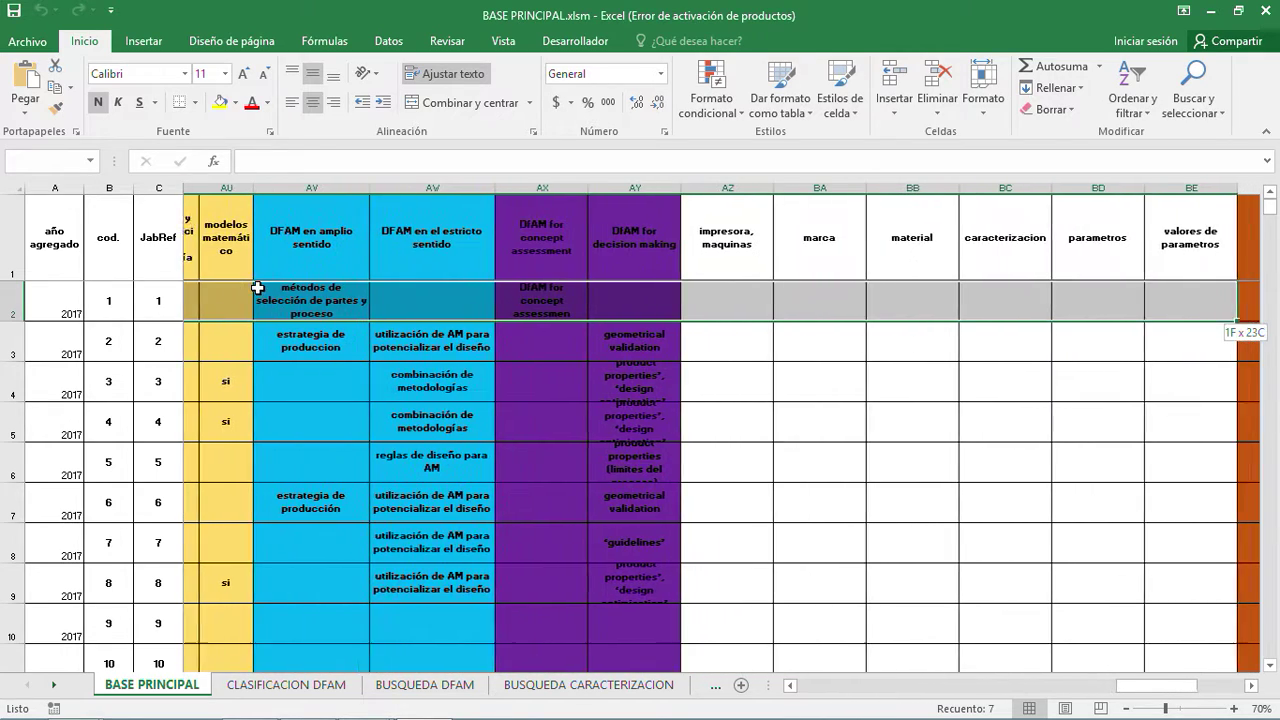
Move along the first record's row past the DFAM and characterization columns to the producto column
key(Right)
key(Right)
key(Right)
key(Right)
key(Right)
key(Right)
key(Right)
key(Right)
key(Right)
key(Right)
key(Right)
key(Right)
key(Right)
key(Right)
key(Right)
key(Right)
key(Right)
key(Right)
key(Right)
key(Right)
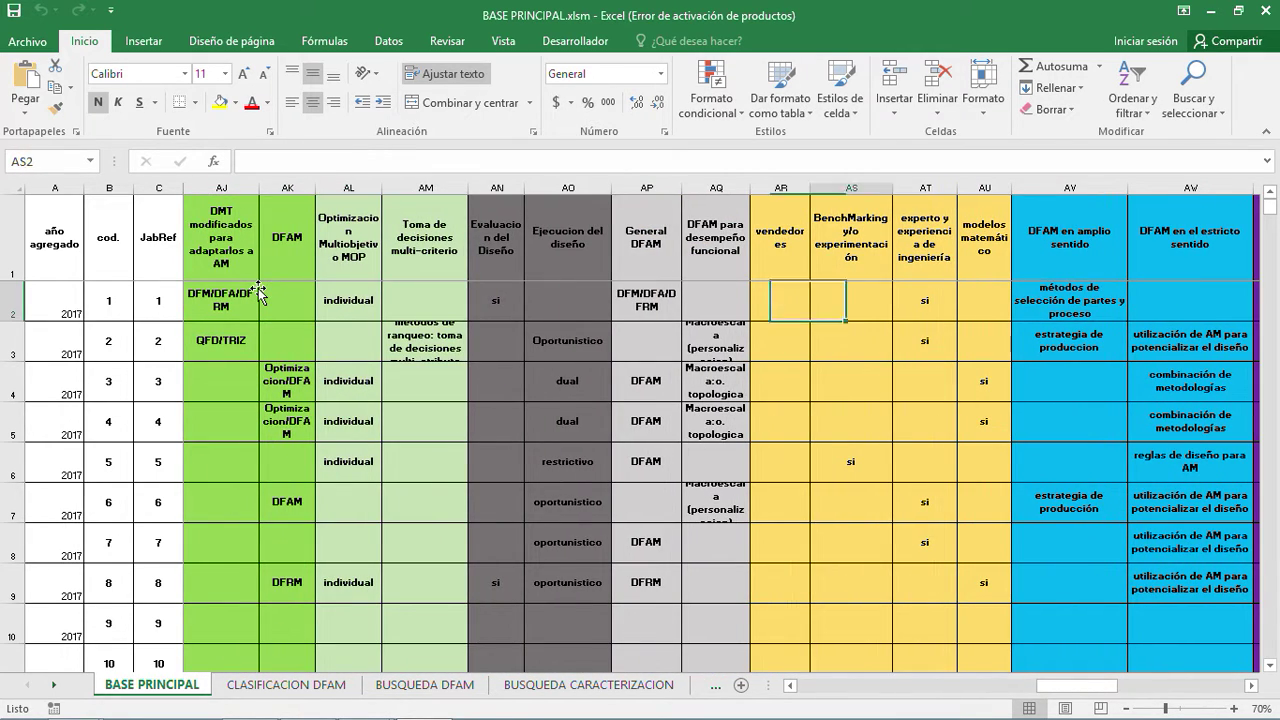
key(Right)
key(Right)
key(Right)
key(Right)
key(Left)
key(Left)
key(Left)
key(Left)
key(Left)
key(Left)
key(Right)
key(Right)
key(Right)
key(Left)
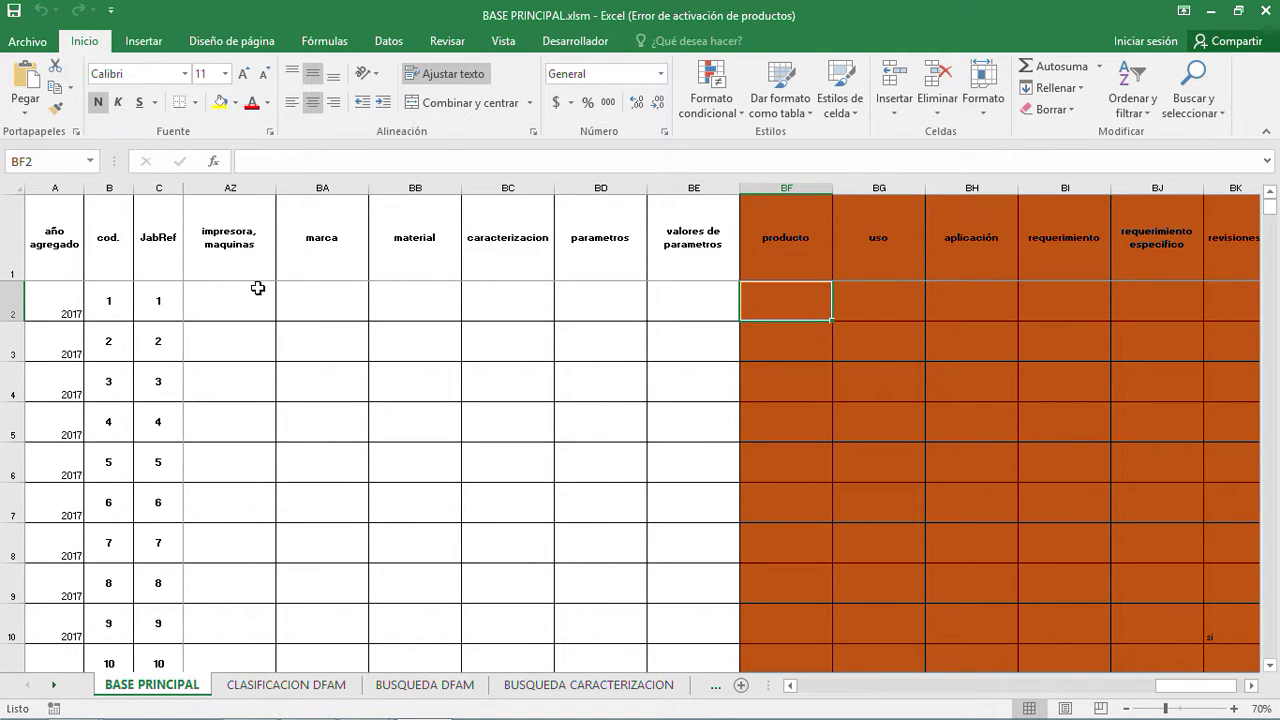
Review the uso, aplicación, requerimiento, requerimiento especifico and revisiones columns in the first record's row
key(Right)
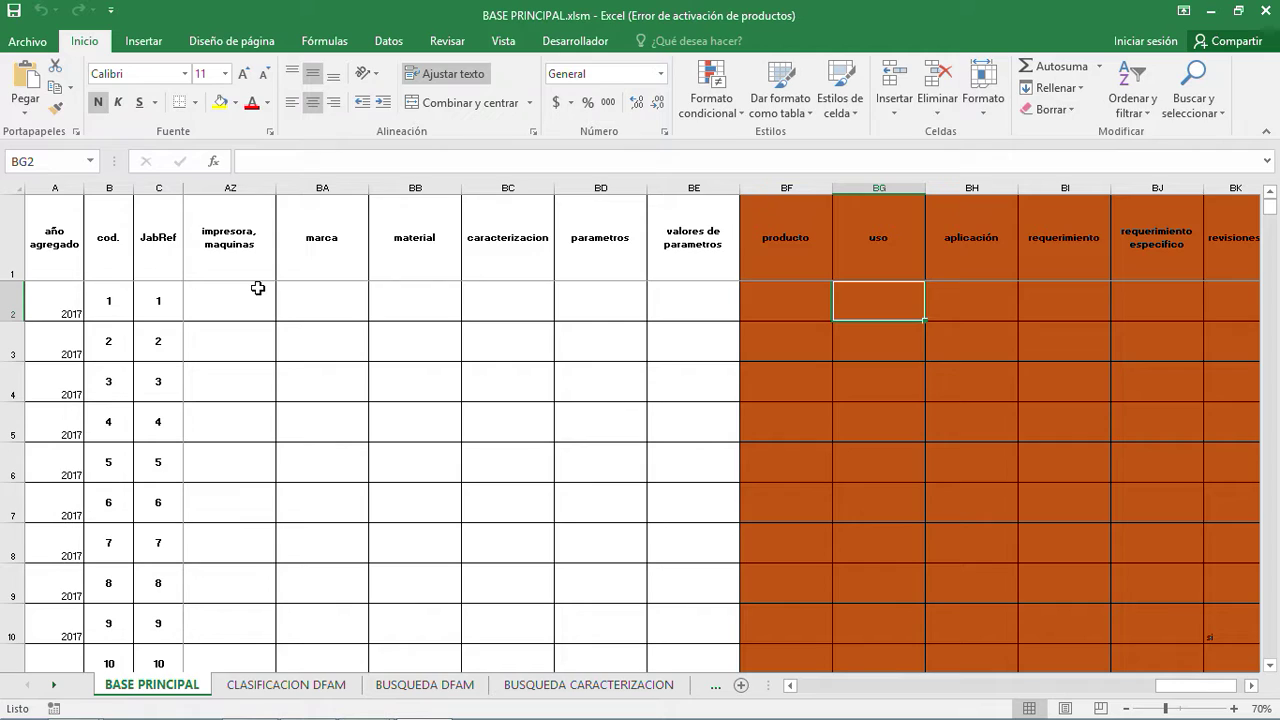
key(Right)
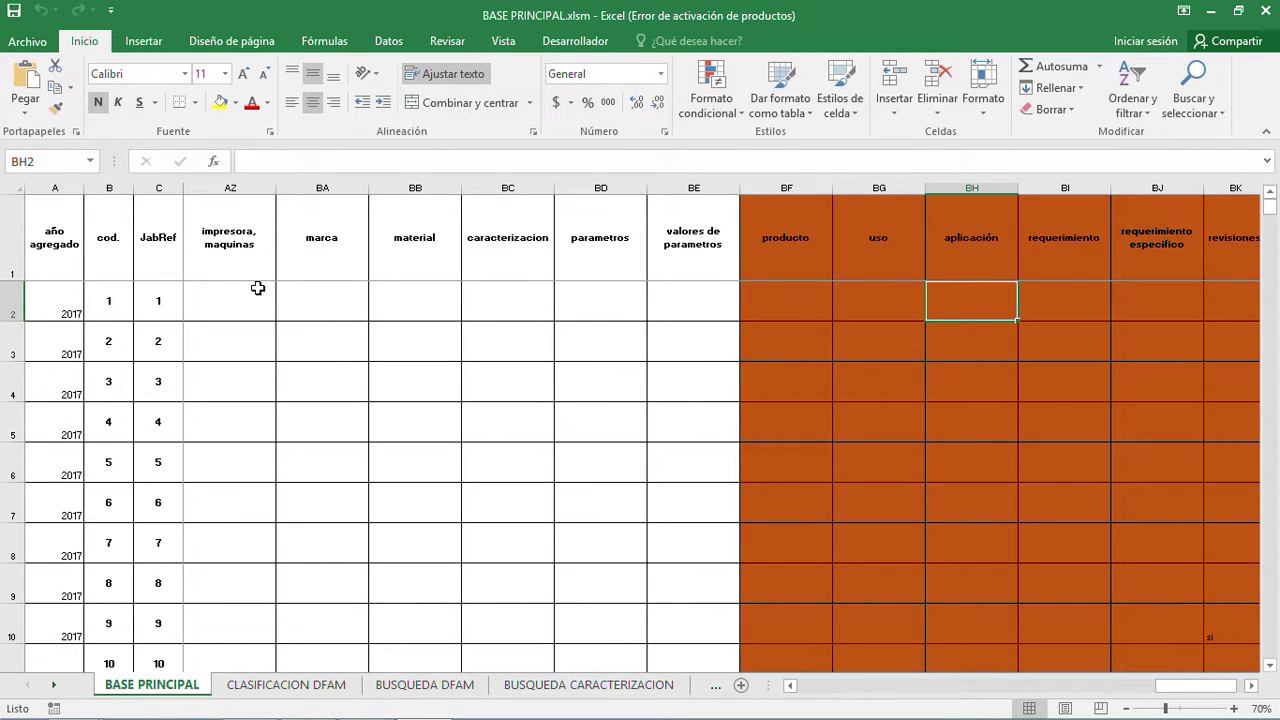
key(Right)
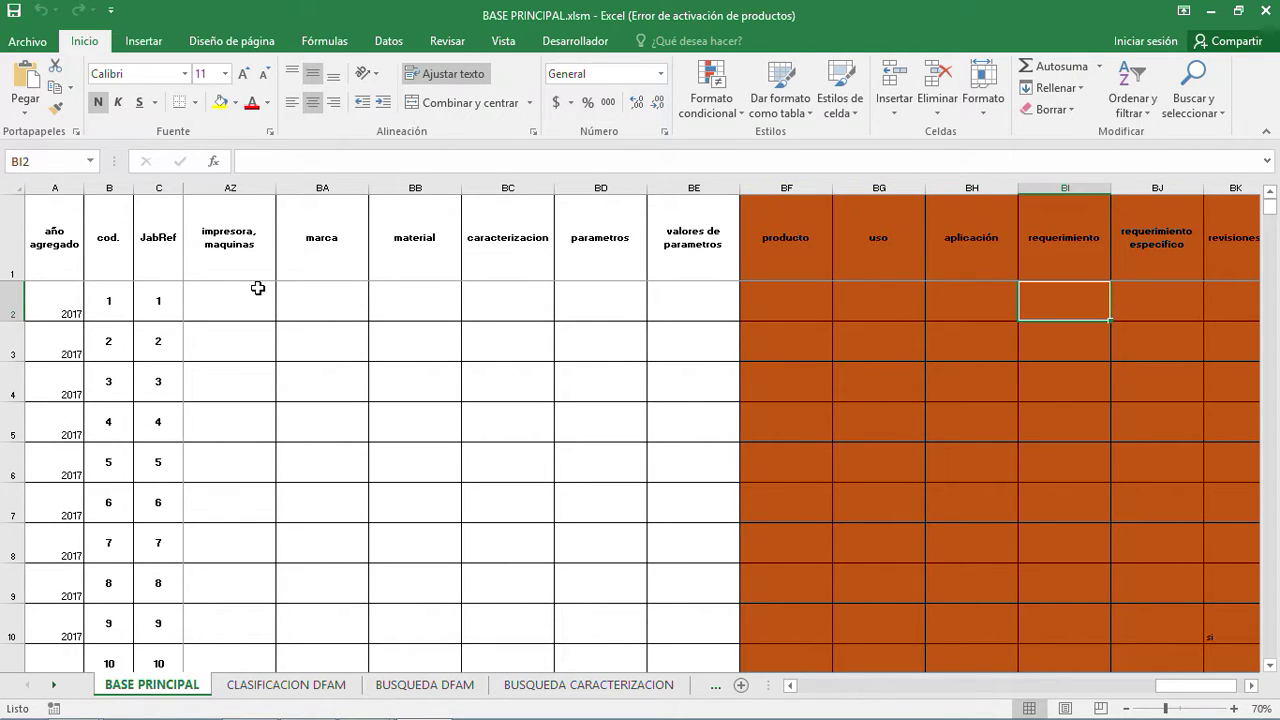
key(Right)
key(Right)
key(Right)
key(Left)
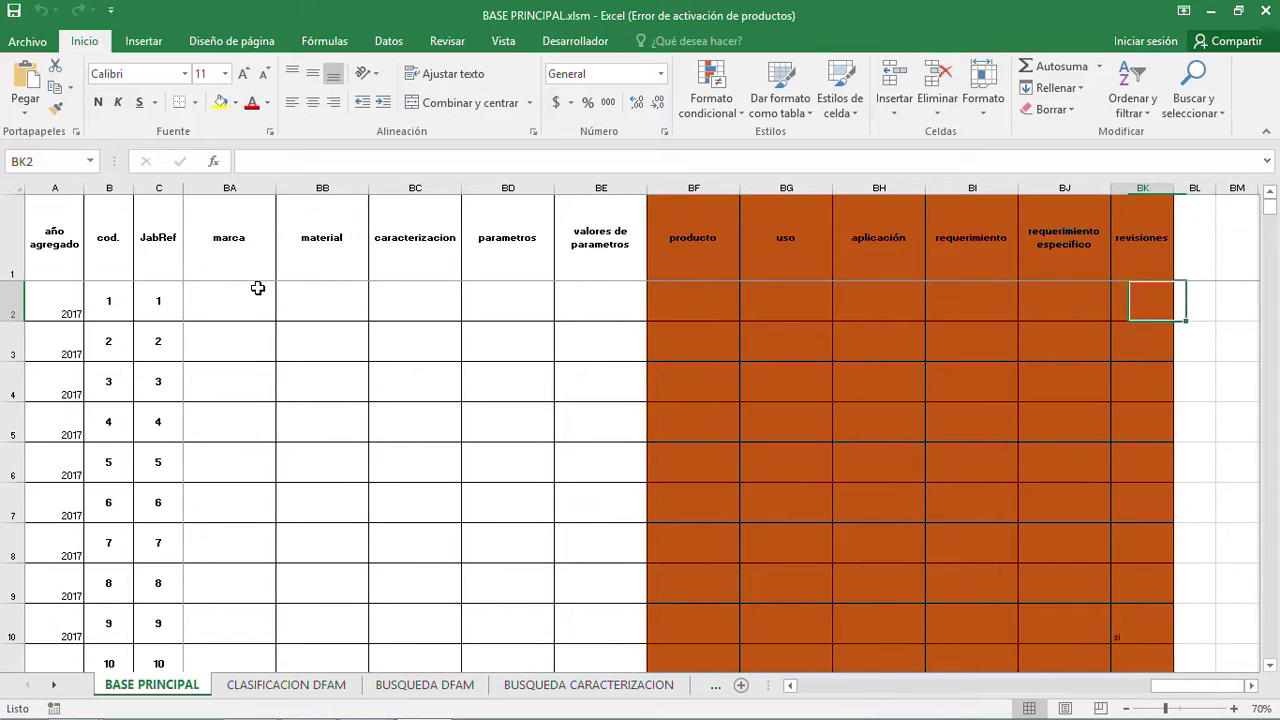
Check where the table ends after the revisiones column and return to the first record's producto cell
key(Left)
key(Left)
key(Right)
key(Right)
key(Right)
key(Right)
key(Right)
key(Right)
key(Left)
key(Left)
key(Left)
key(Left)
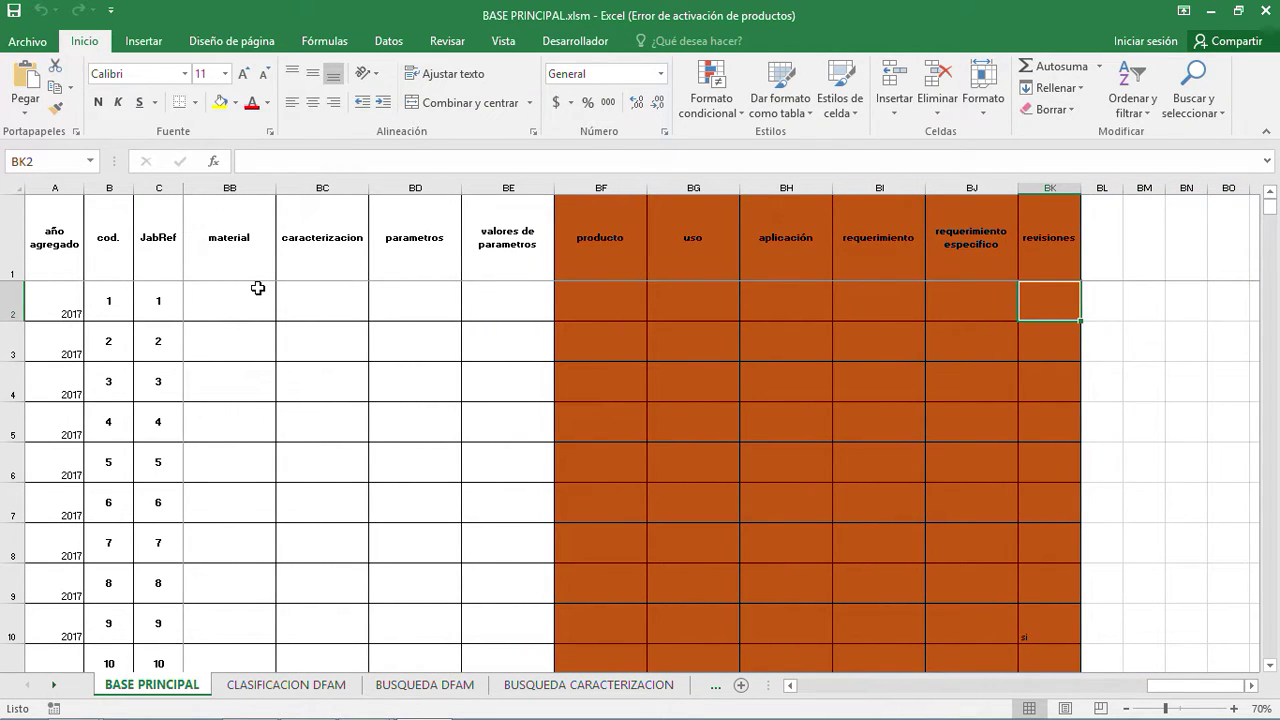
key(Left)
key(Left)
key(Left)
key(Left)
key(Left)
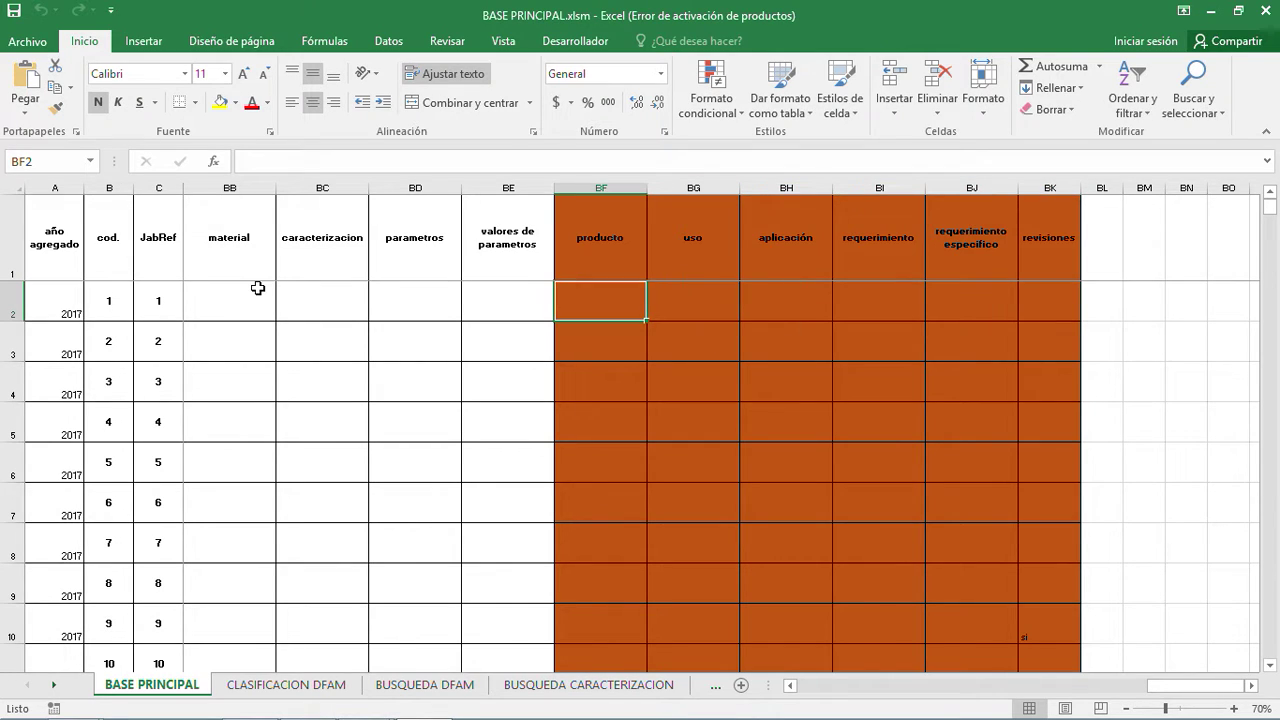
Look over the CLASIFICACION DFAM, BUSQUEDA DFAM and BUSQUEDA CARACTERIZACION sheets, ending on BUSQUEDA DFAM
click(288, 686)
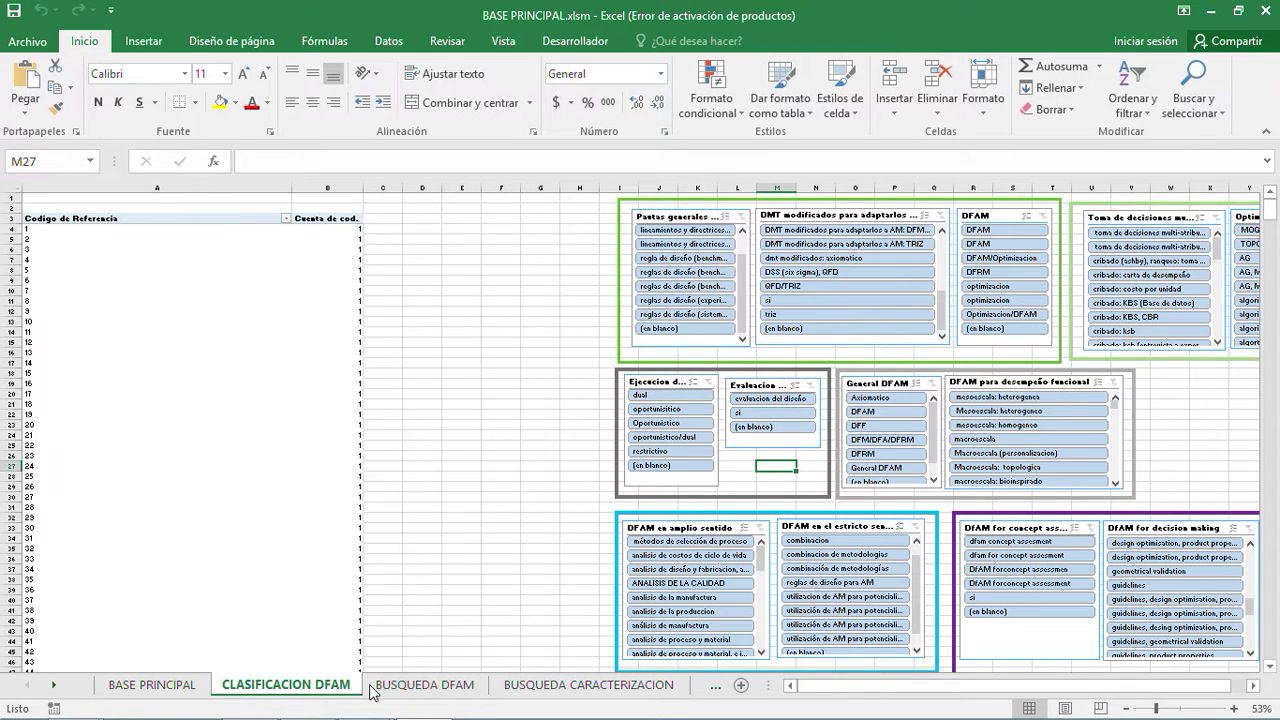
click(418, 686)
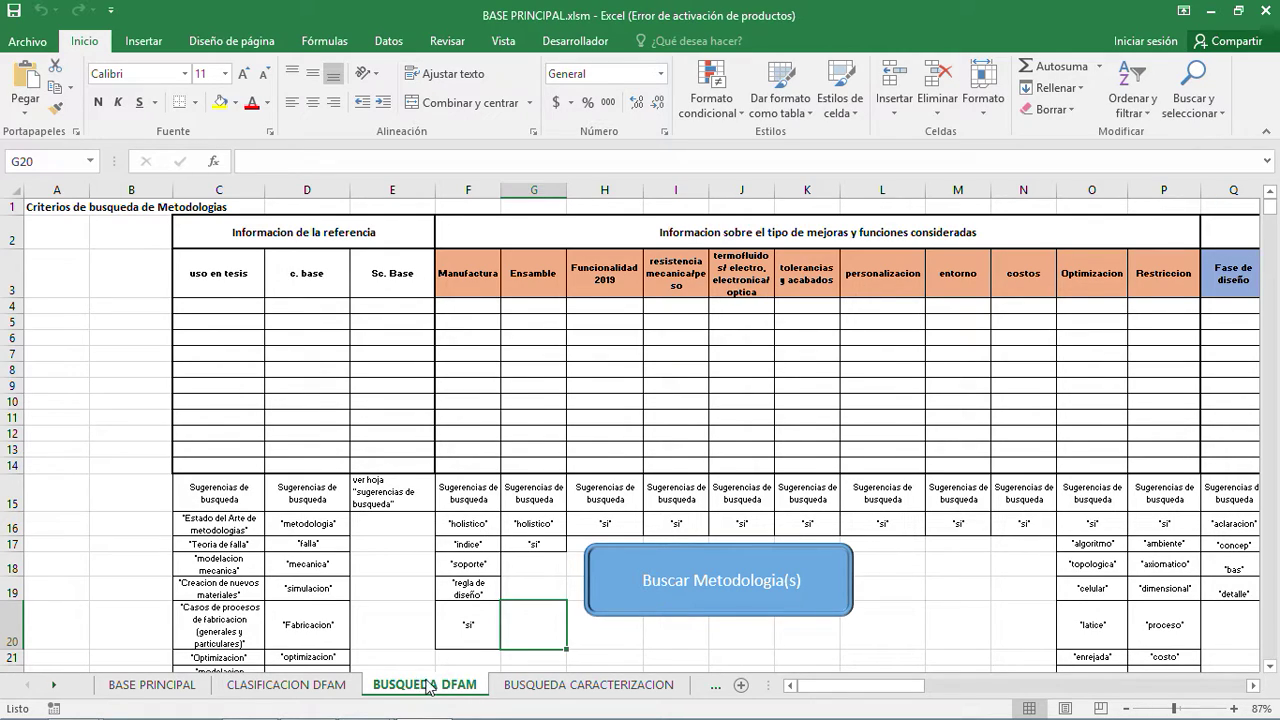
click(548, 690)
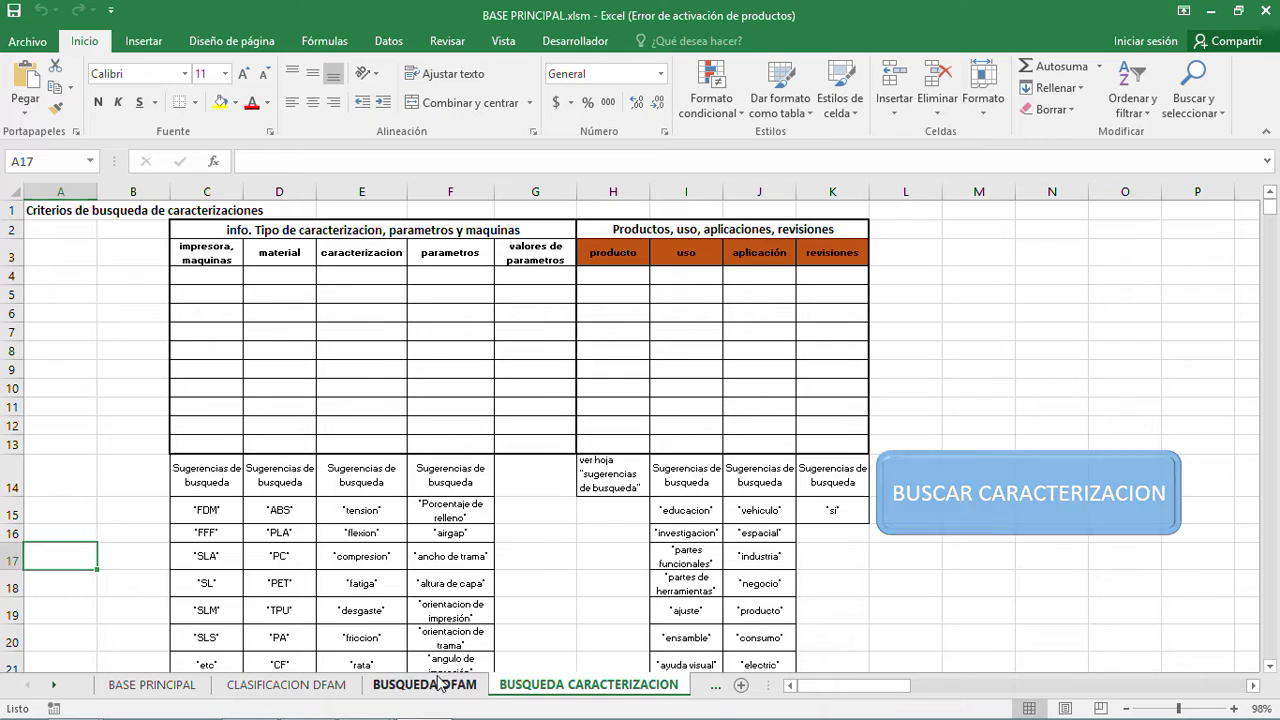
click(440, 684)
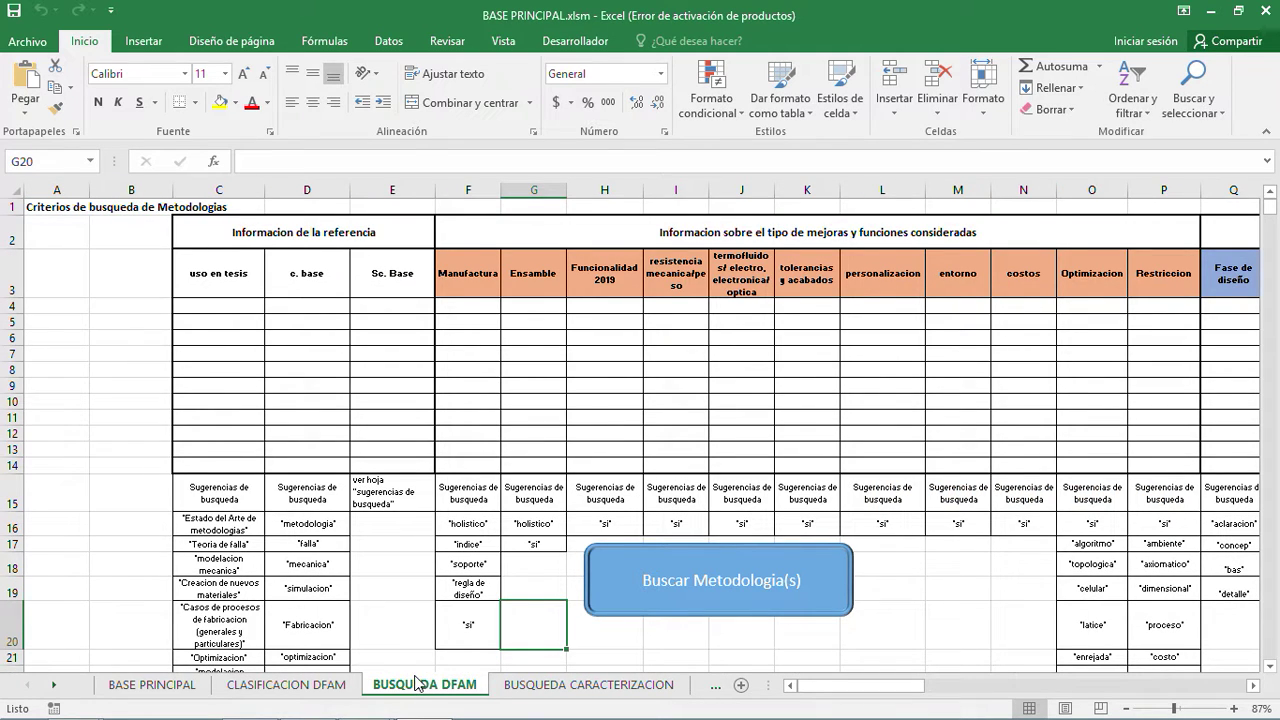
click(297, 684)
click(410, 690)
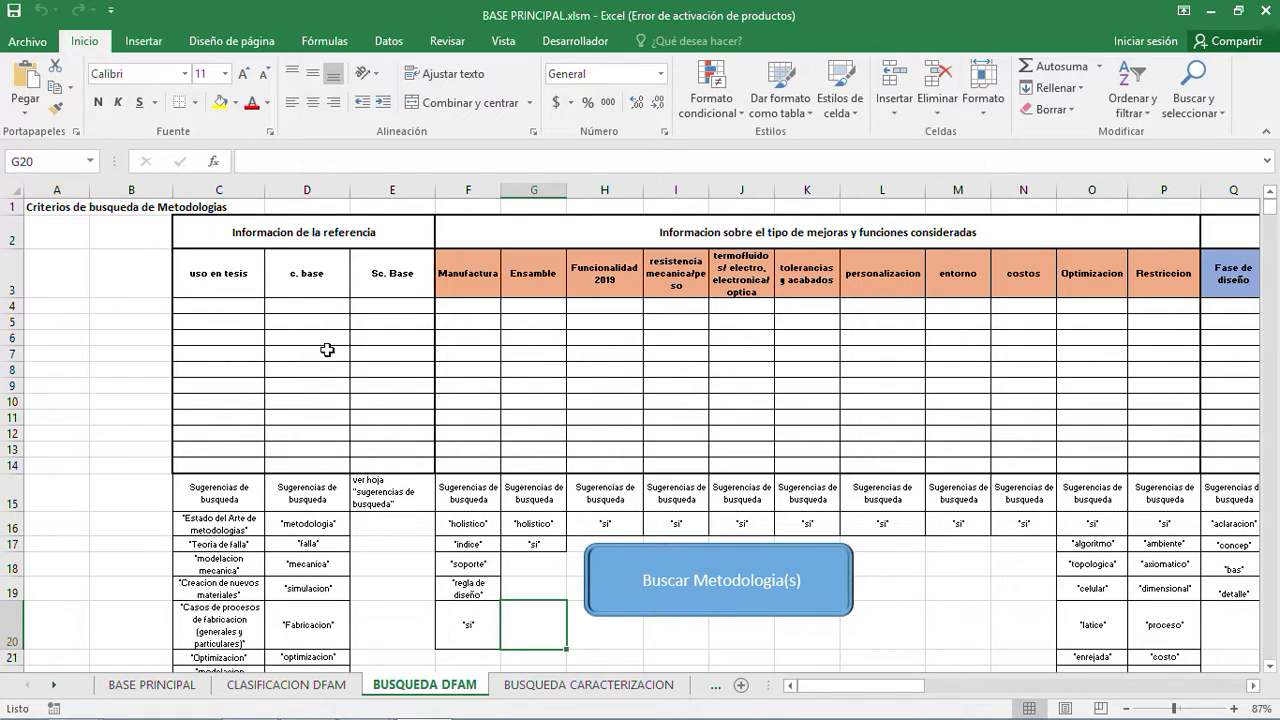
View the suggested search values for uso en tesis in the first criteria row without choosing one
click(230, 306)
click(272, 308)
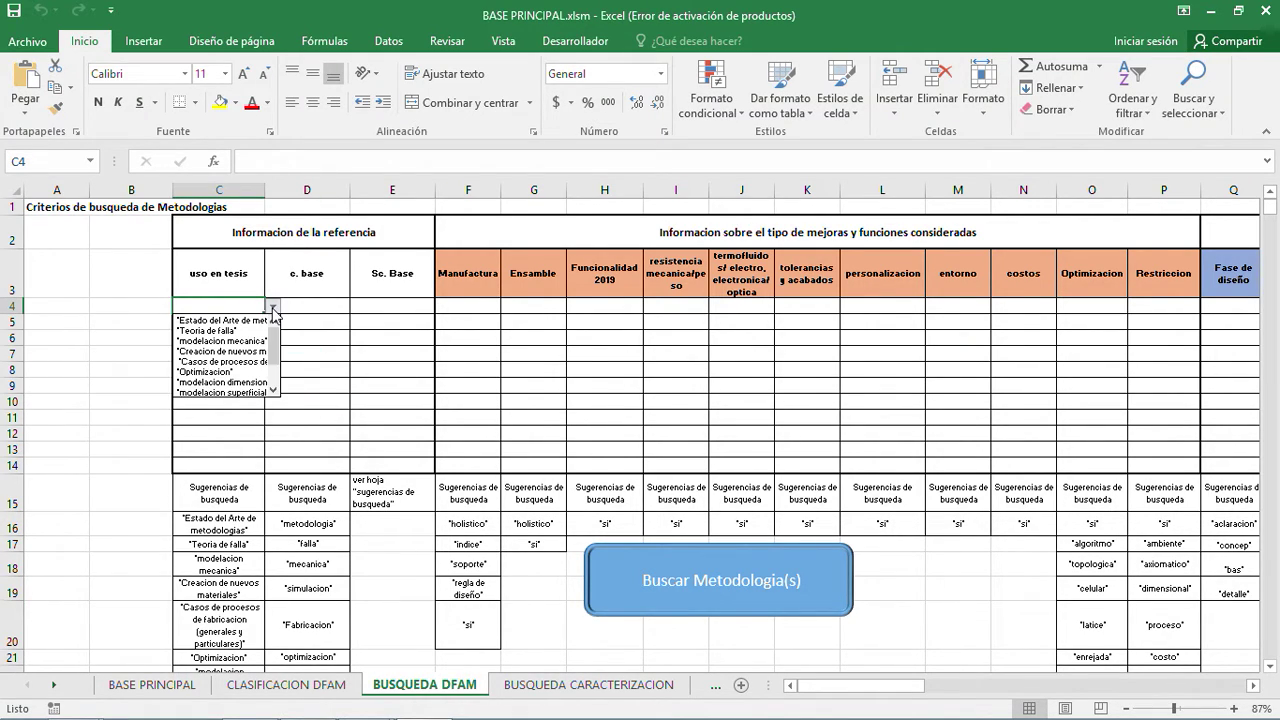
mouse_move(273, 355)
mouse_down()
mouse_move(273, 383)
mouse_move(273, 330)
mouse_up()
click(217, 421)
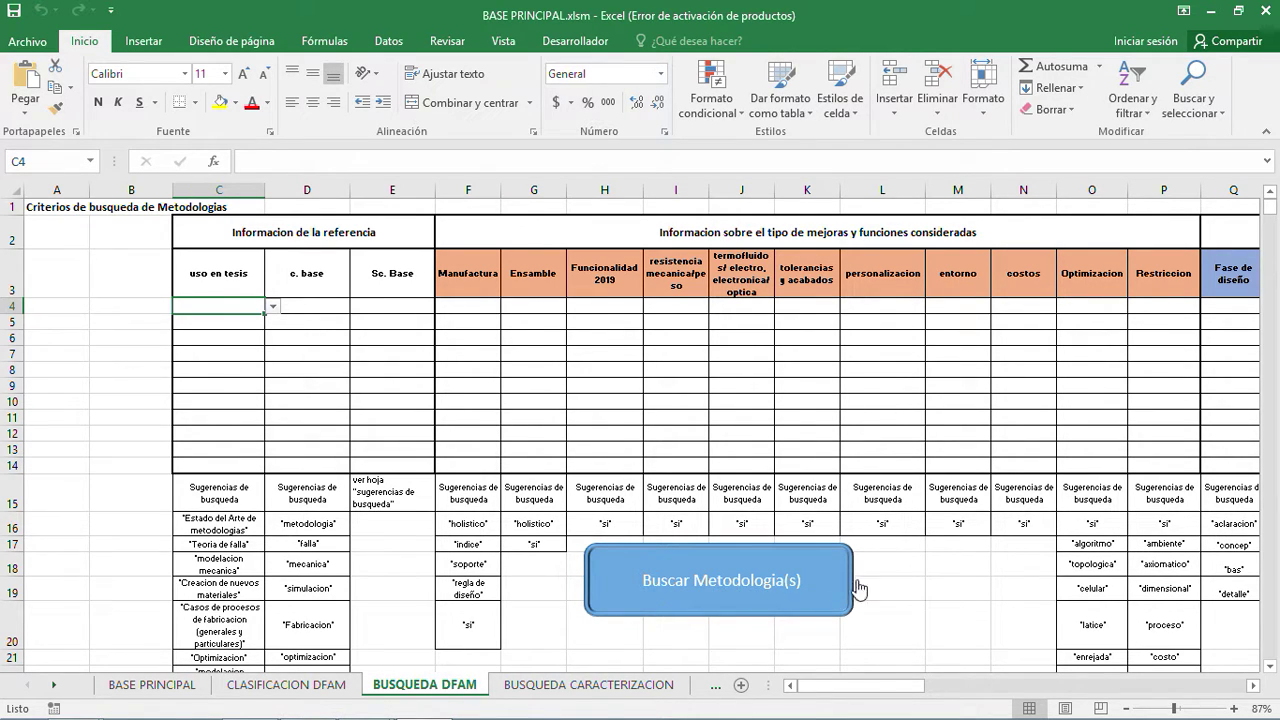
Examine the article results table below the search criteria on the BUSQUEDA DFAM sheet and return to the criteria
scroll(887, 560, down, 4)
scroll(887, 560, down, 4)
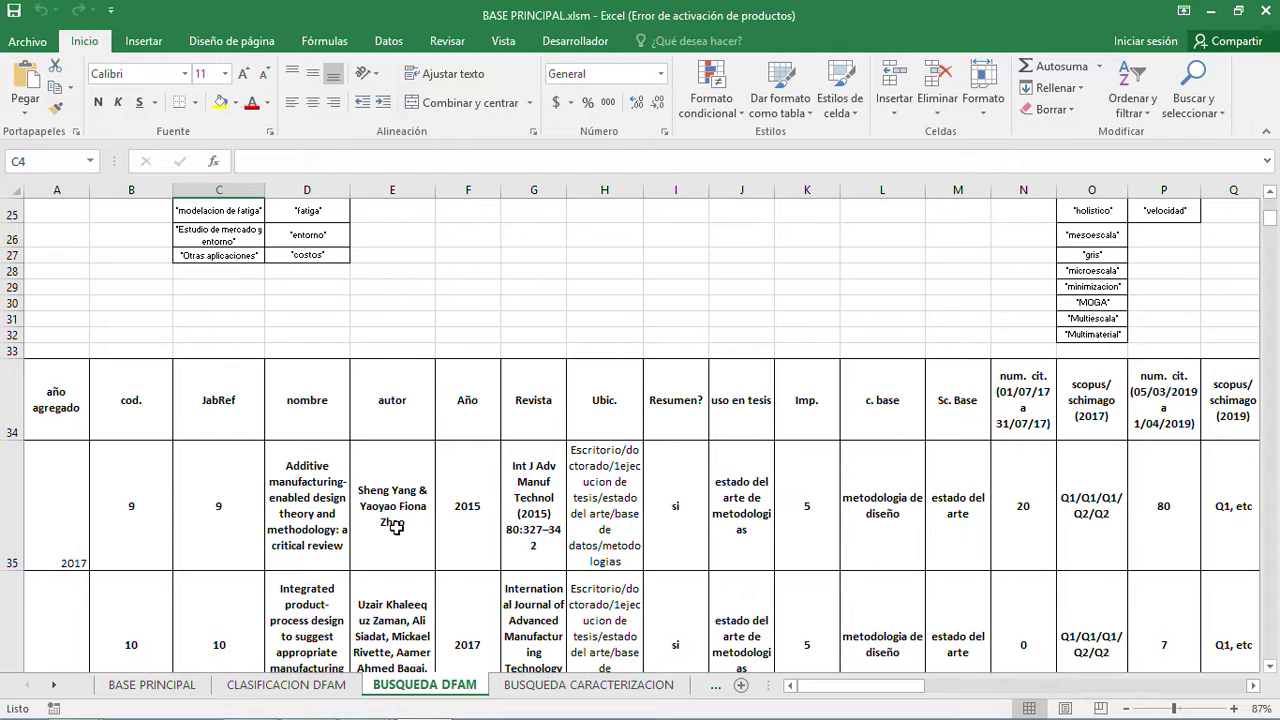
scroll(752, 434, up, 3)
scroll(752, 434, up, 3)
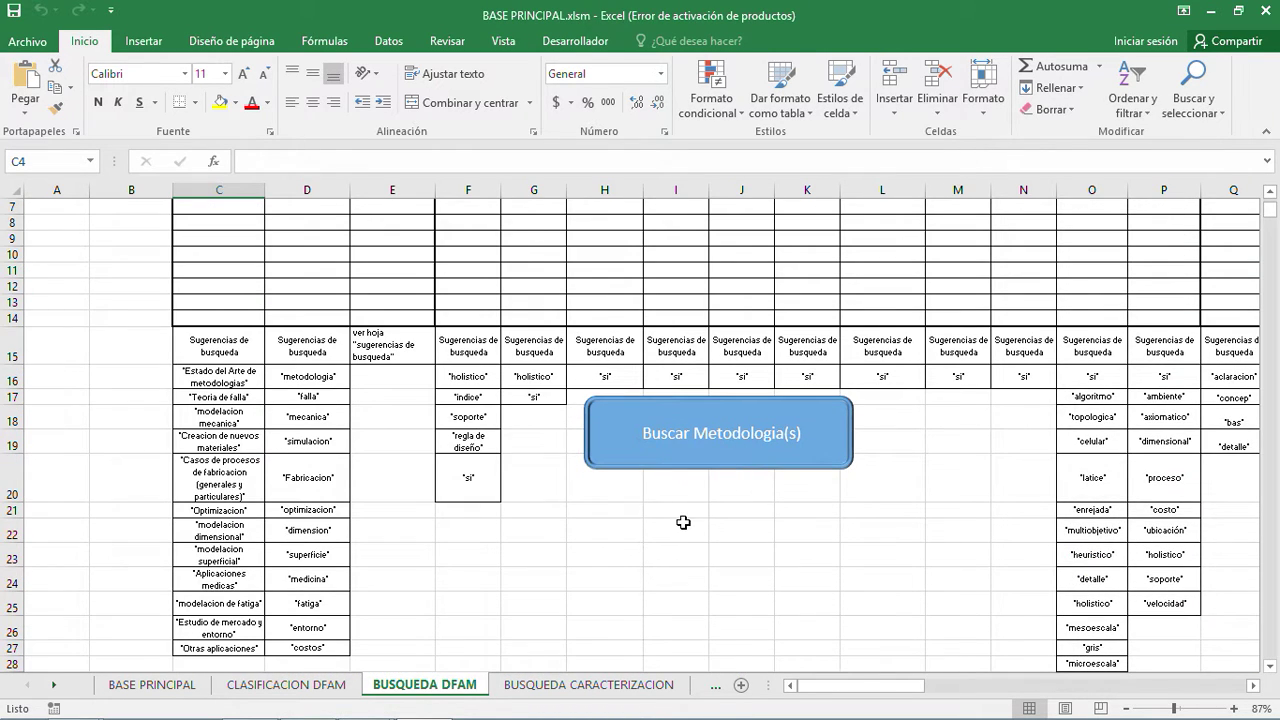
scroll(680, 523, up, 2)
Revisit the BUSQUEDA CARACTERIZACION and CLASIFICACION DFAM sheets, reveal the remaining sheets, and return to BUSQUEDA CARACTERIZACION
click(557, 690)
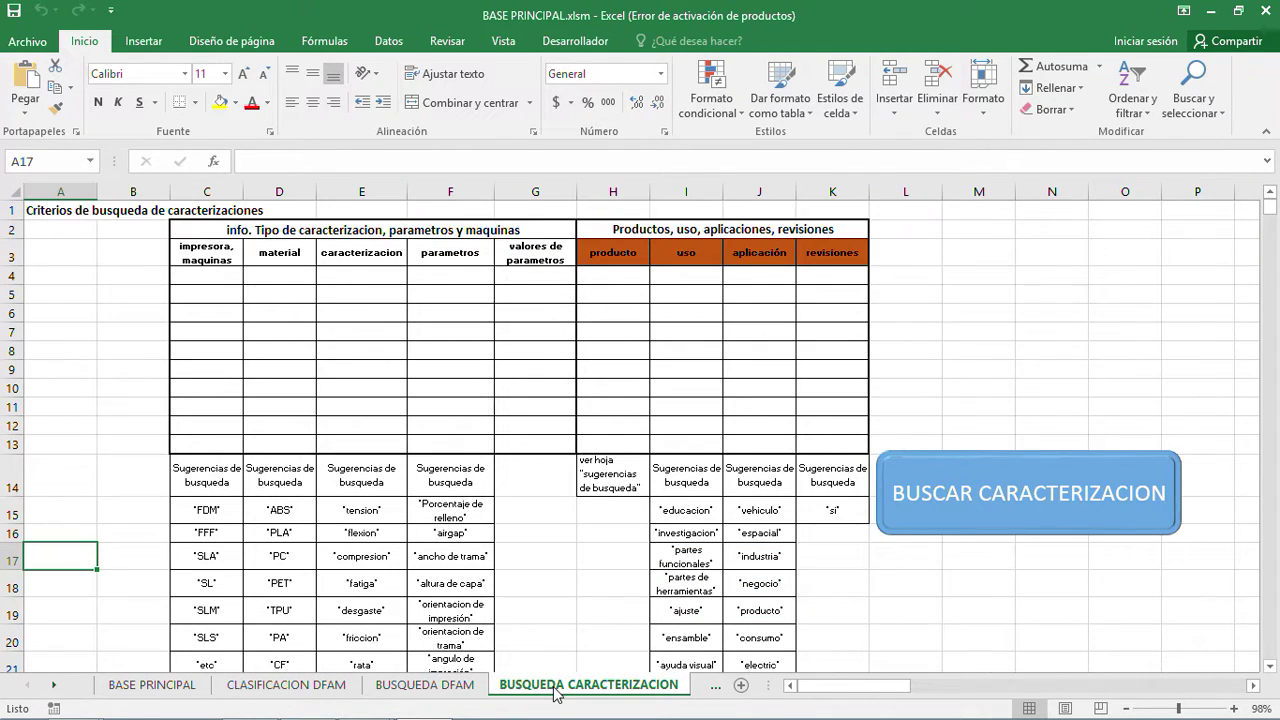
click(288, 686)
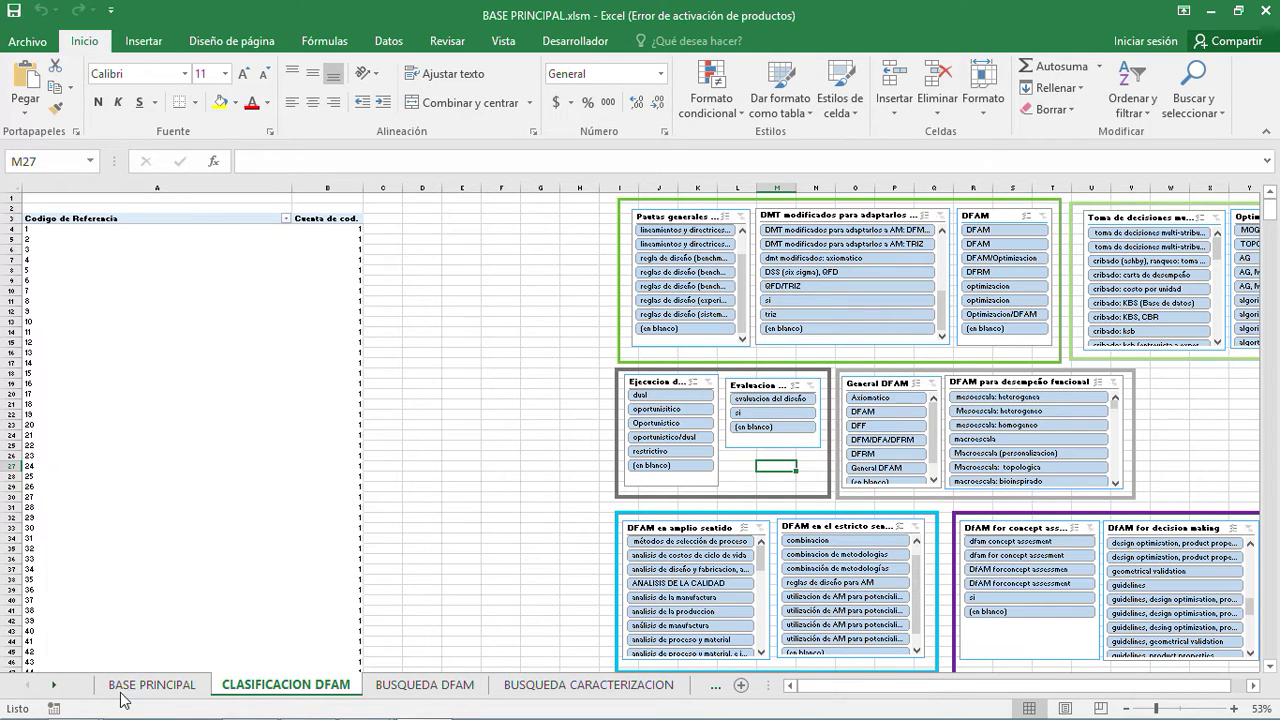
click(55, 686)
click(55, 686)
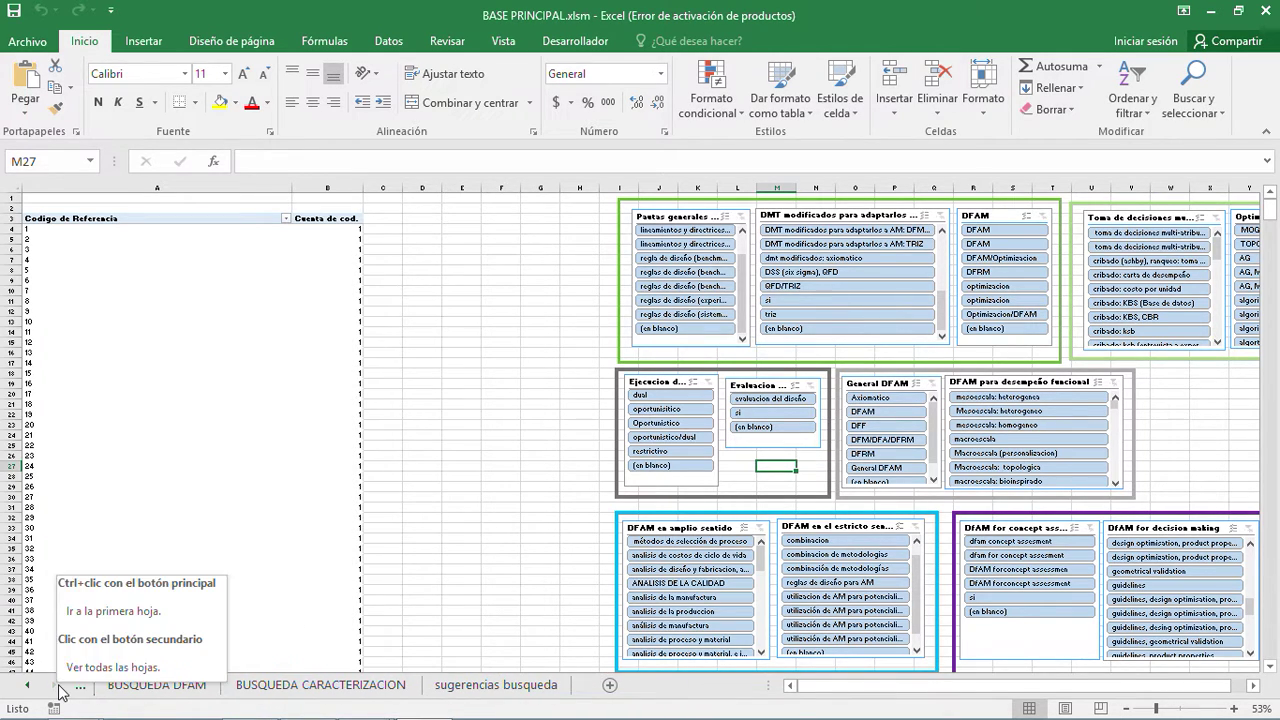
click(310, 684)
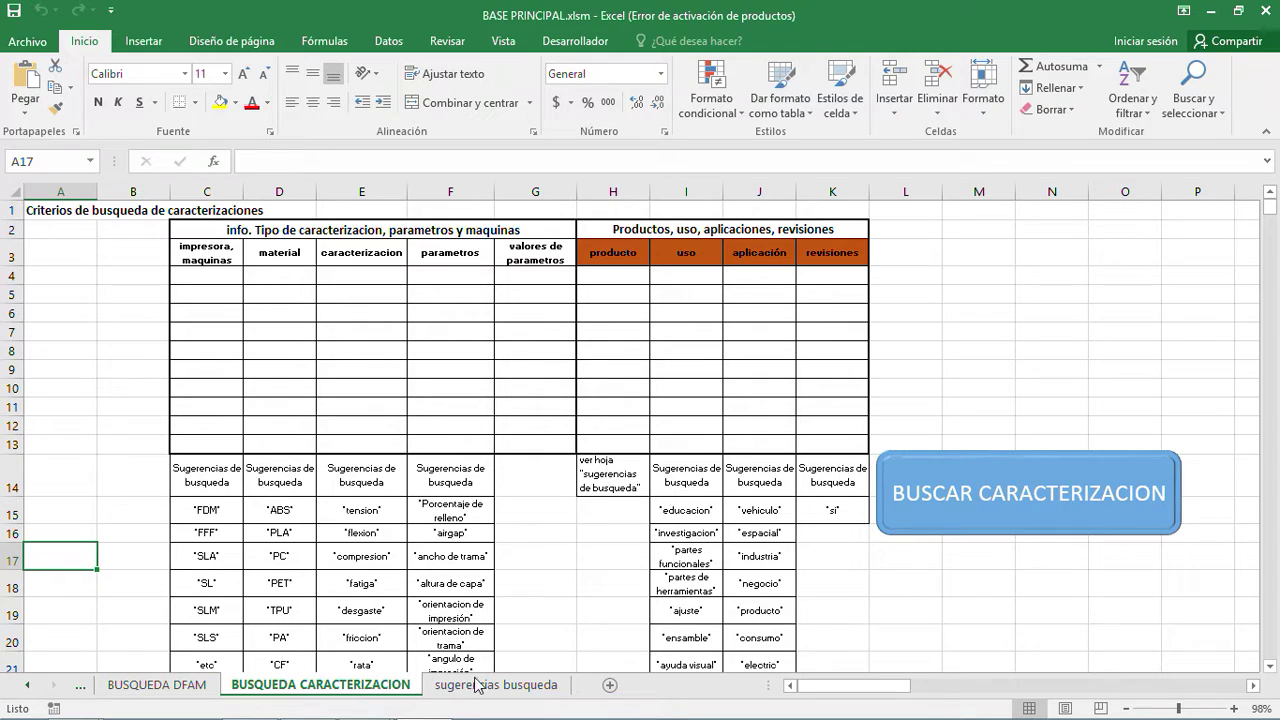
Review the Sc. Base and producto search terms on the sugerencias busqueda sheet
click(505, 686)
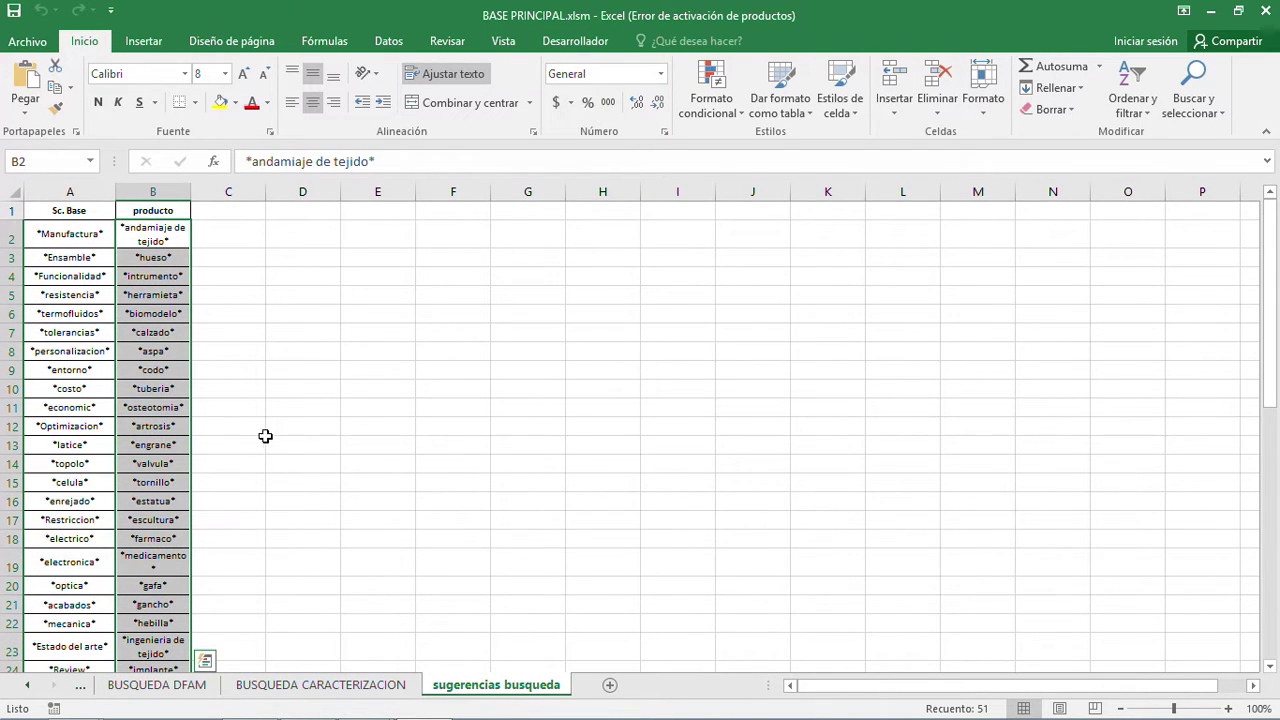
scroll(258, 423, down, 11)
scroll(258, 423, up, 8)
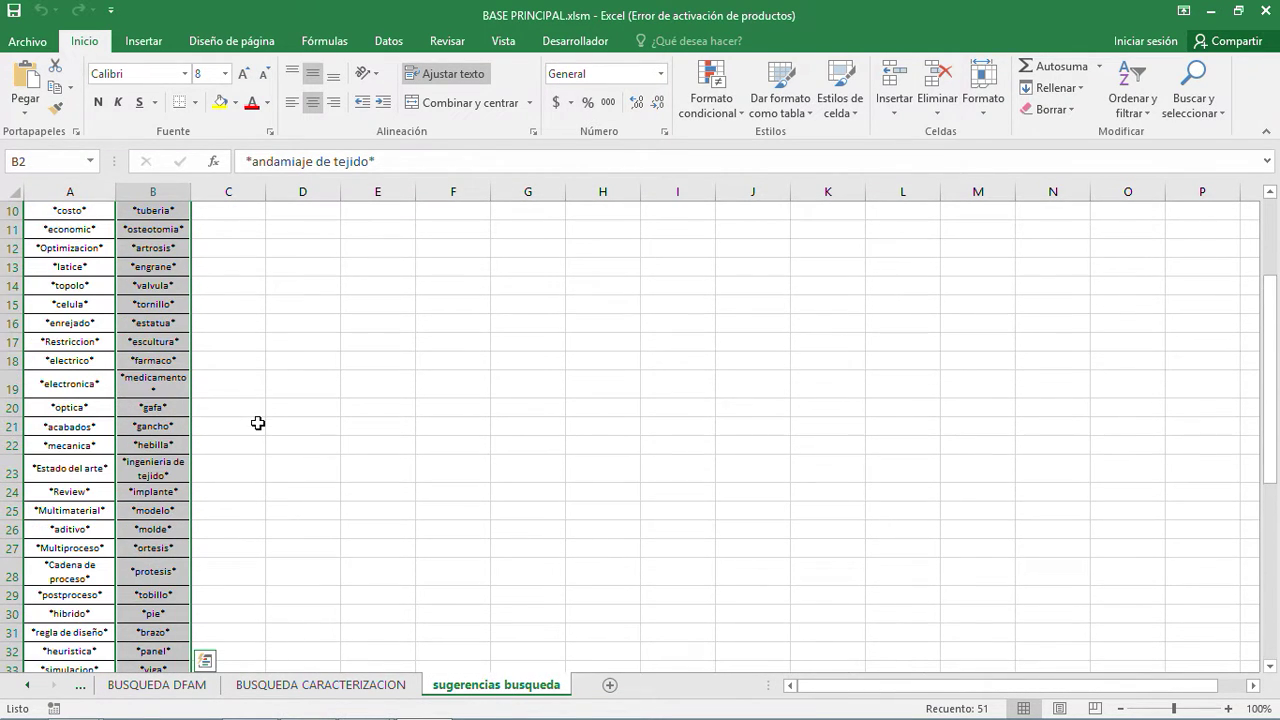
View the material options for the first criteria row of BUSQUEDA CARACTERIZACION without choosing one
click(295, 686)
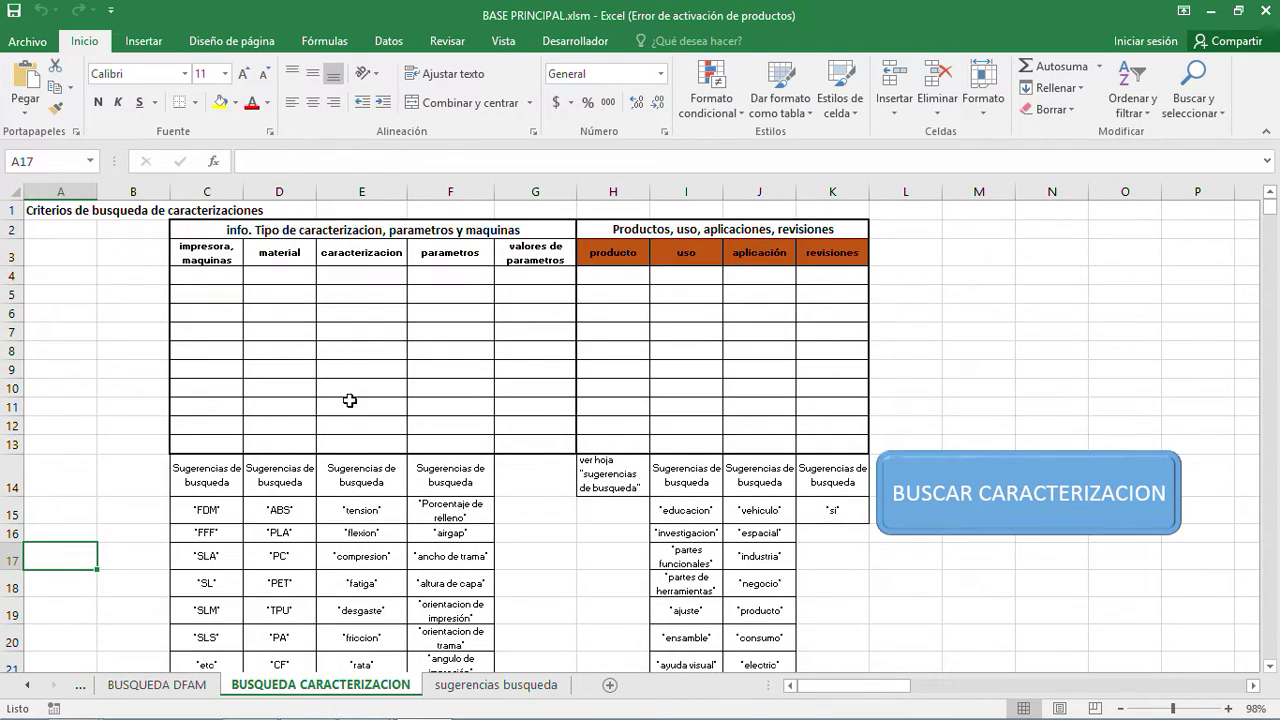
click(294, 277)
click(324, 276)
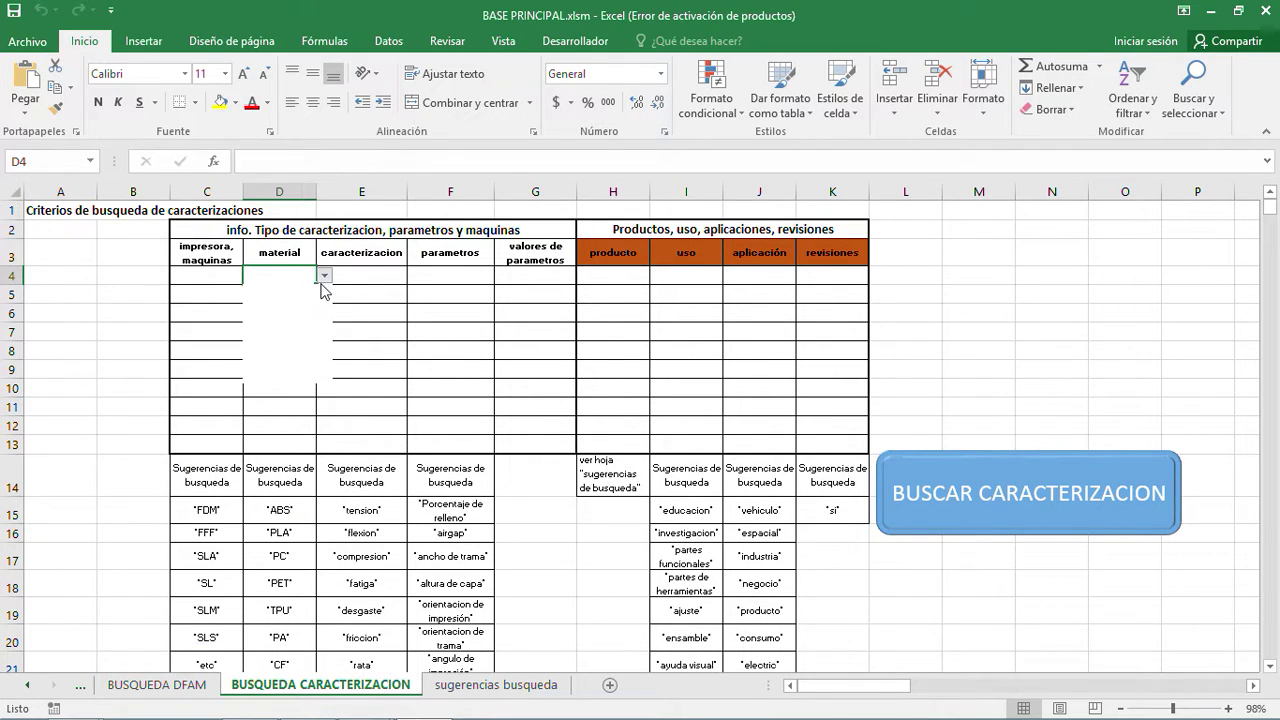
mouse_move(323, 297)
mouse_down()
mouse_move(326, 363)
mouse_move(325, 298)
mouse_up()
click(130, 301)
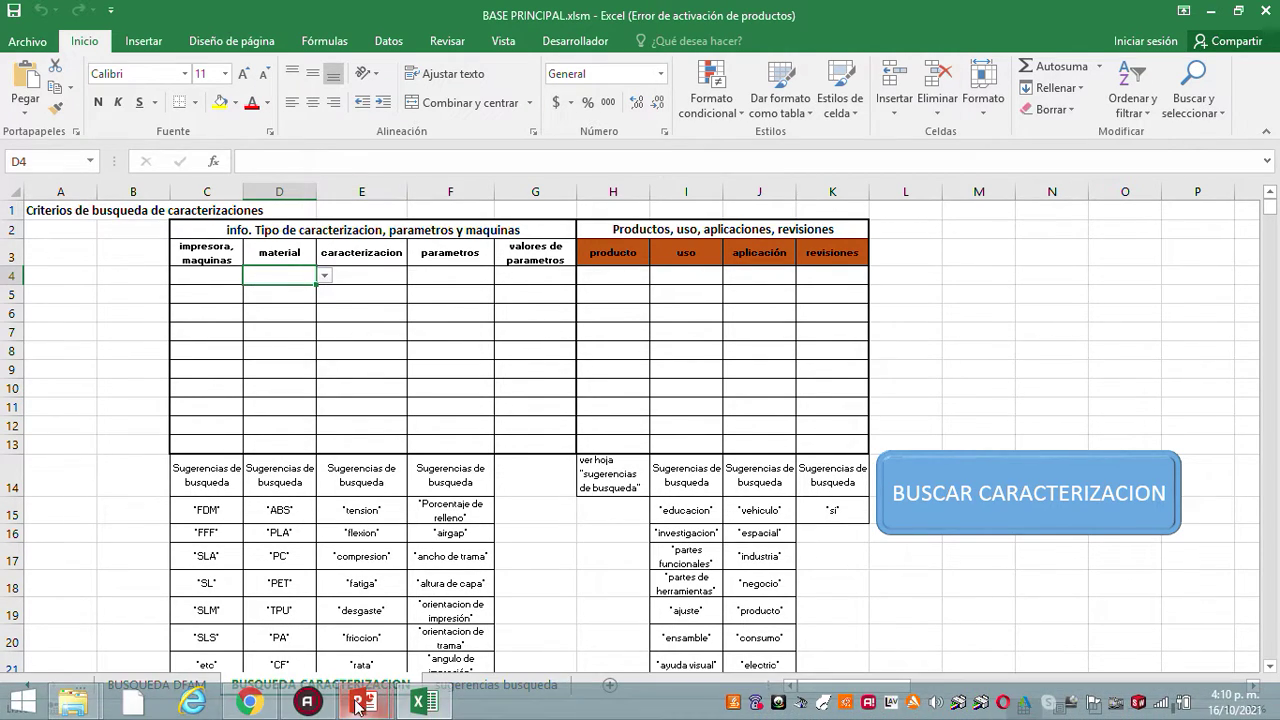
Close the BASE PRINCIPAL workbook without saving changes and end the PowerPoint slide show of INTERFAZ GRAFICA.pptx
click(366, 704)
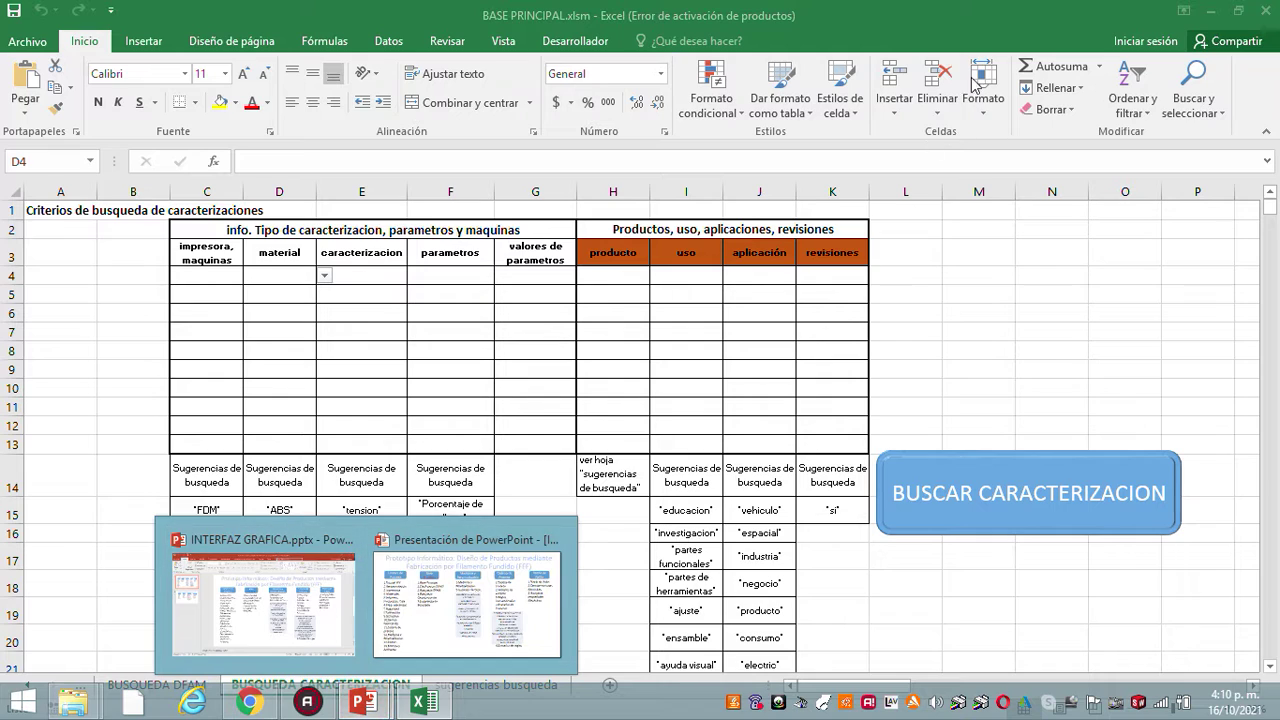
double_click(926, 41)
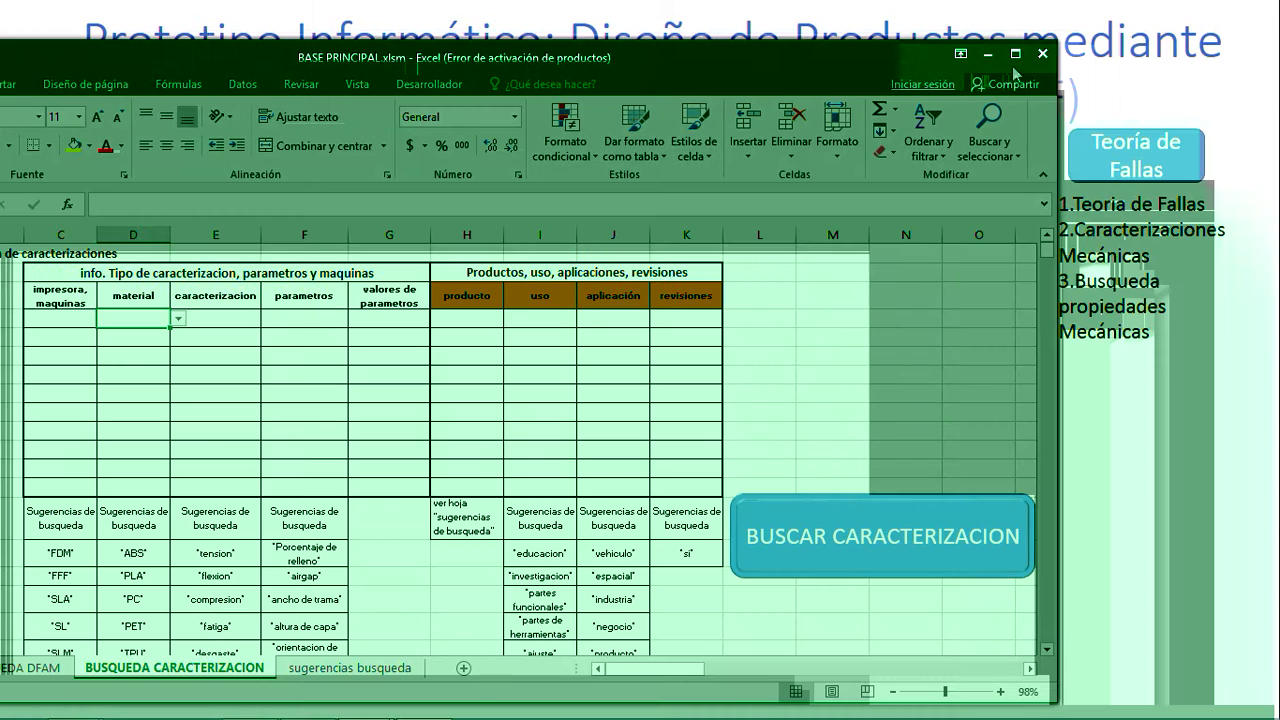
click(1041, 55)
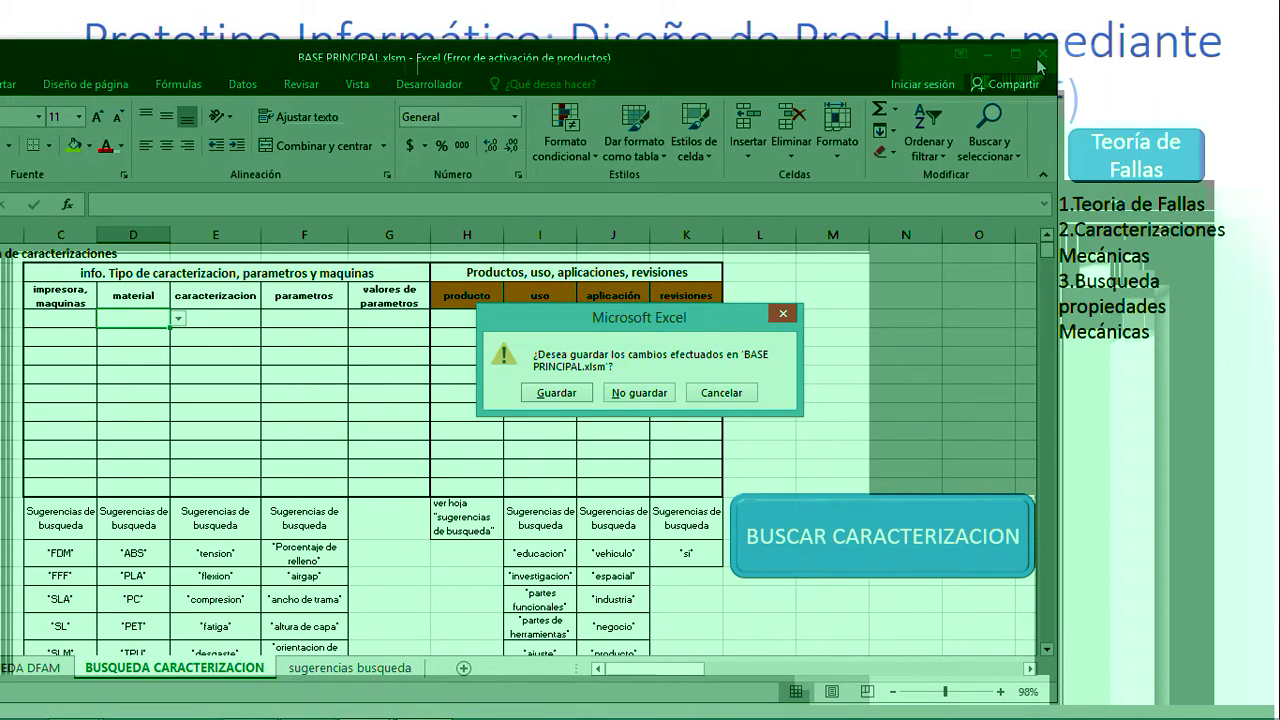
click(637, 393)
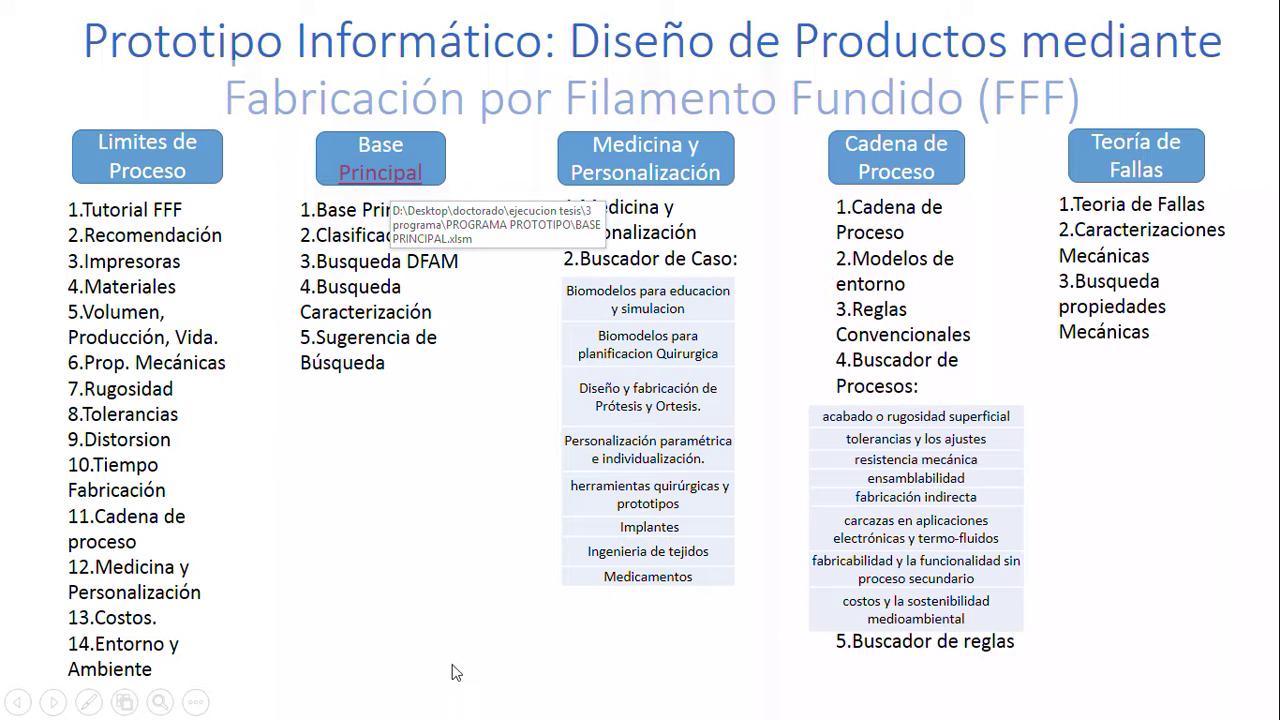
key(Escape)
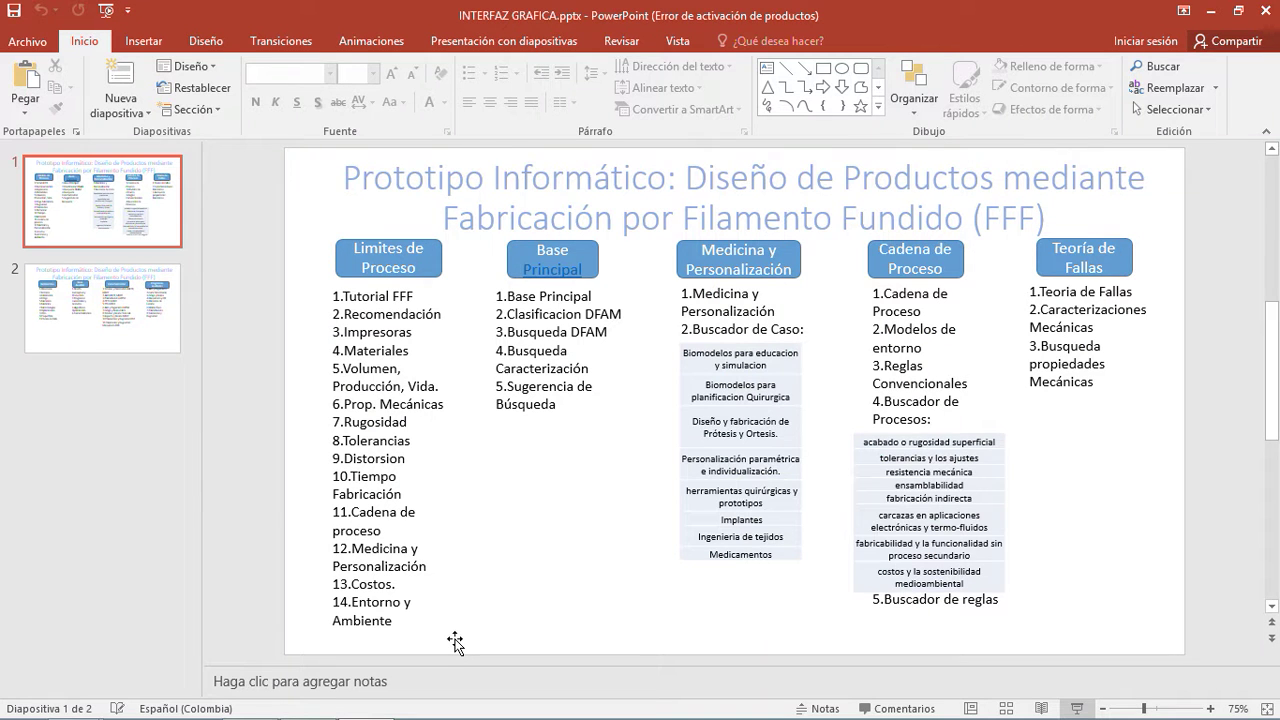